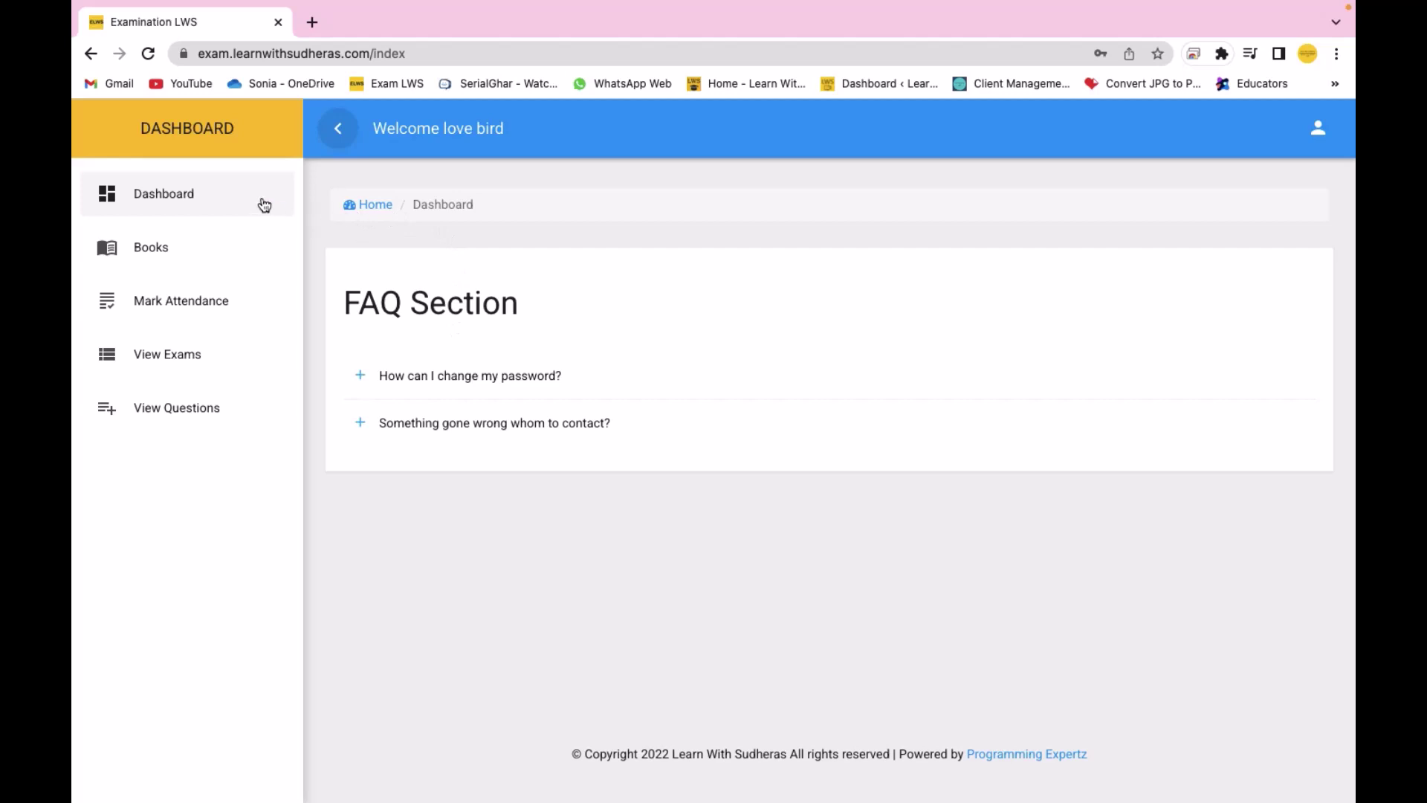
# Look over the books page and the attendance pages, submitting 14-Dec-2022 as the attendance date to check
pyautogui.click(152, 252)
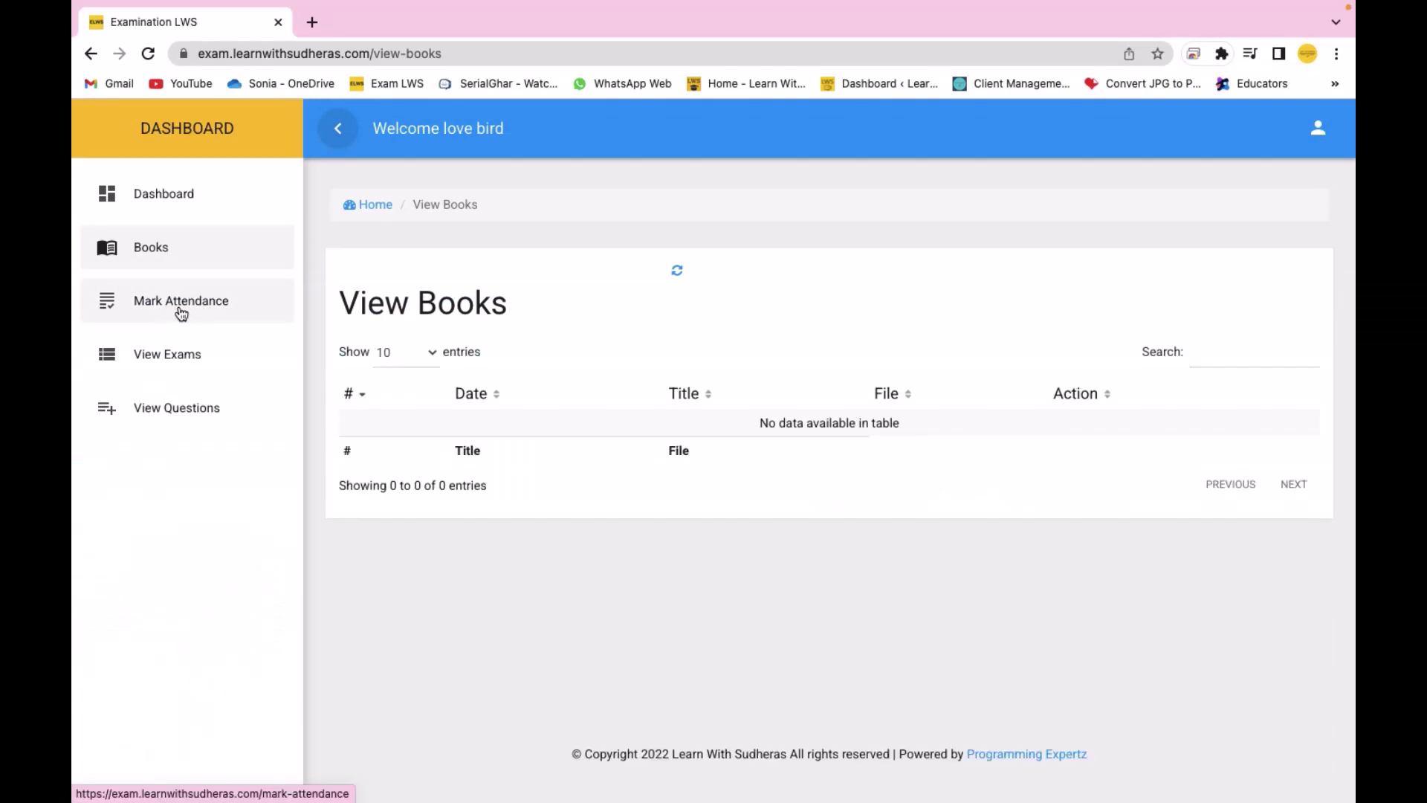
pyautogui.click(181, 311)
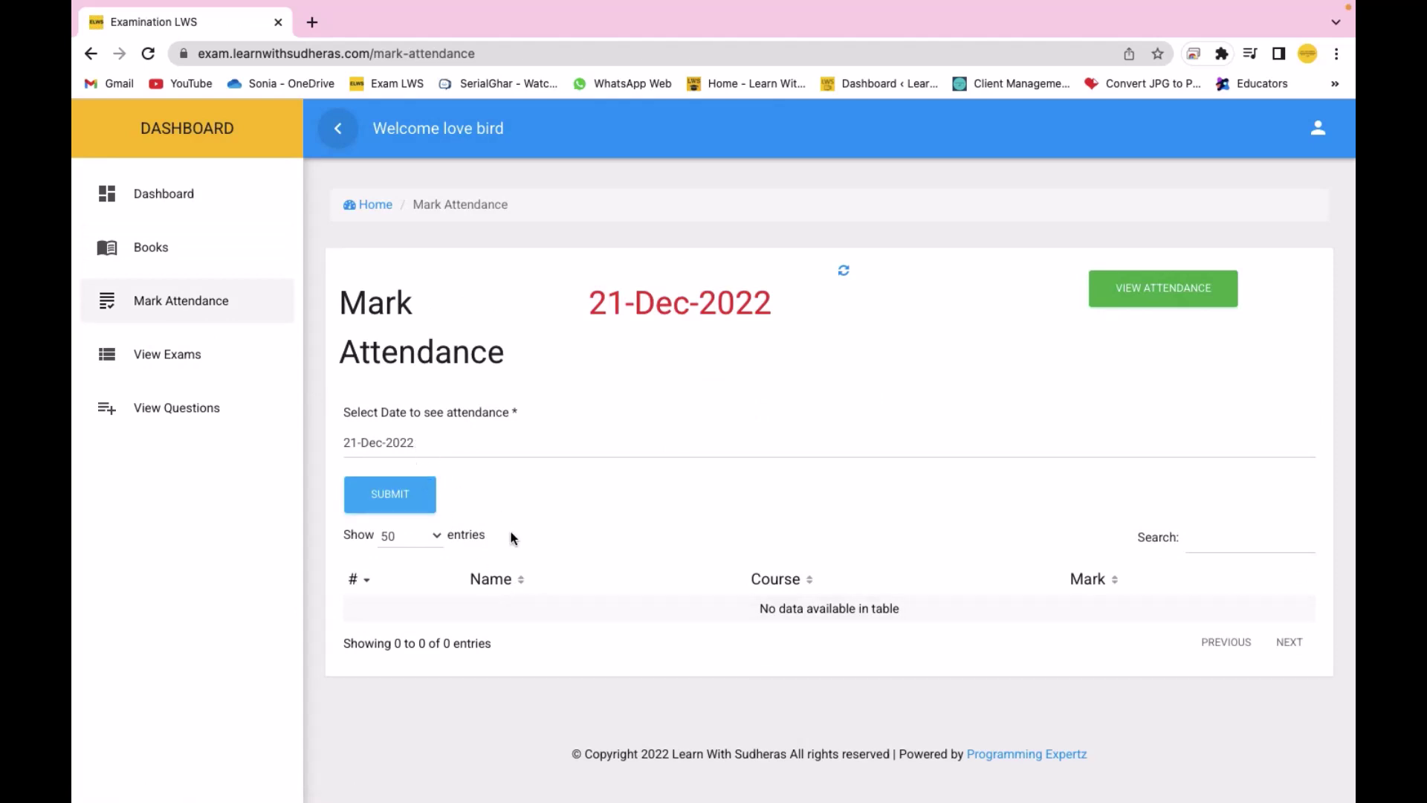
pyautogui.click(424, 444)
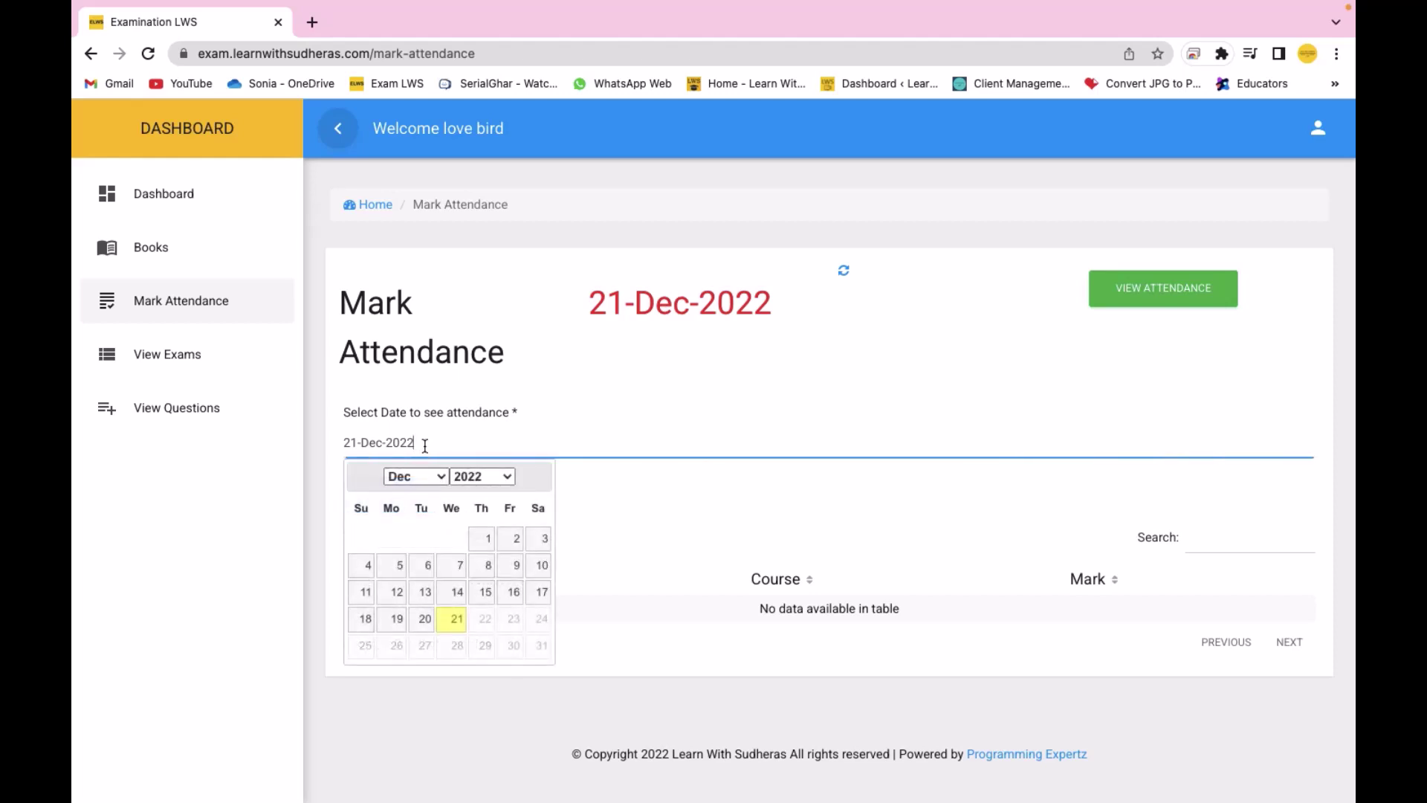
pyautogui.click(457, 598)
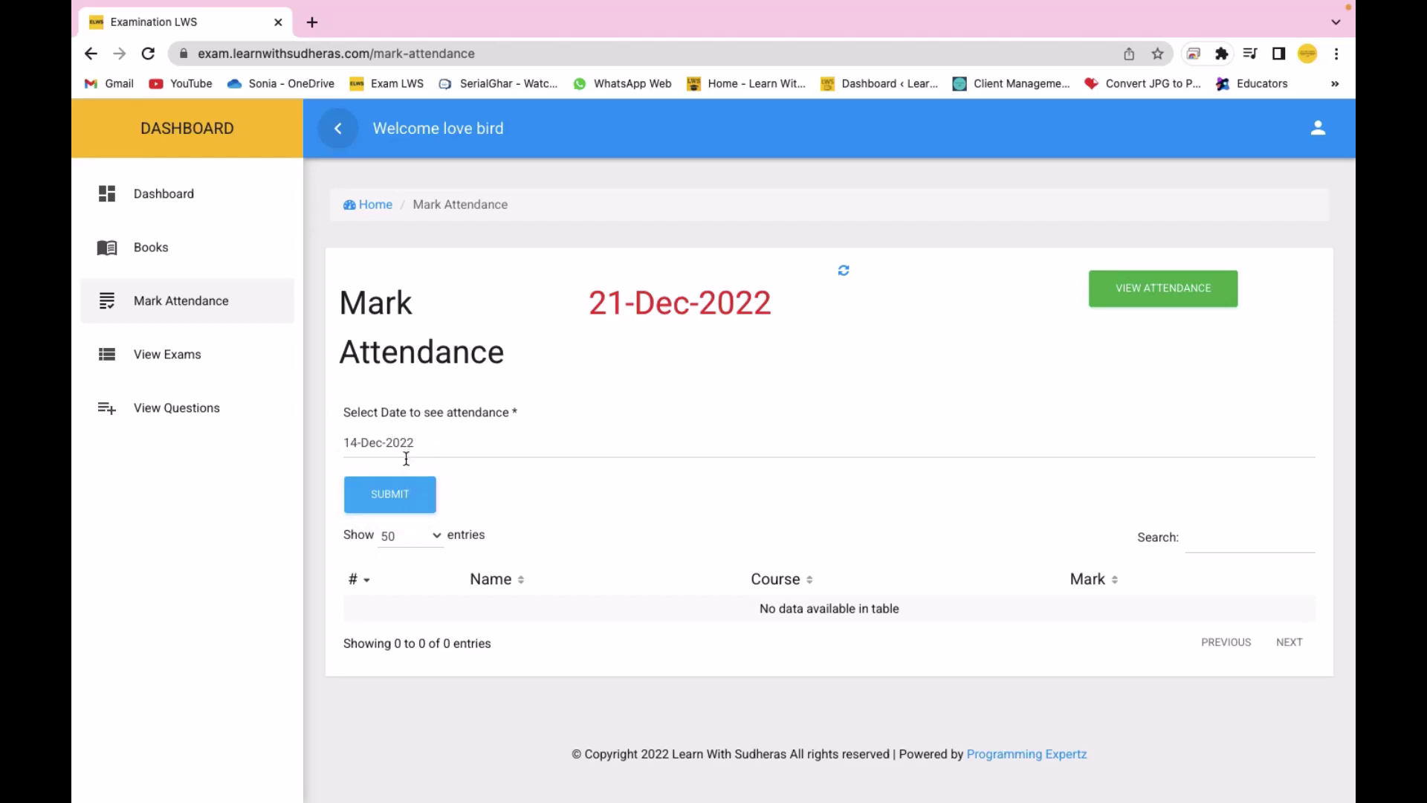
pyautogui.click(411, 500)
pyautogui.click(1182, 295)
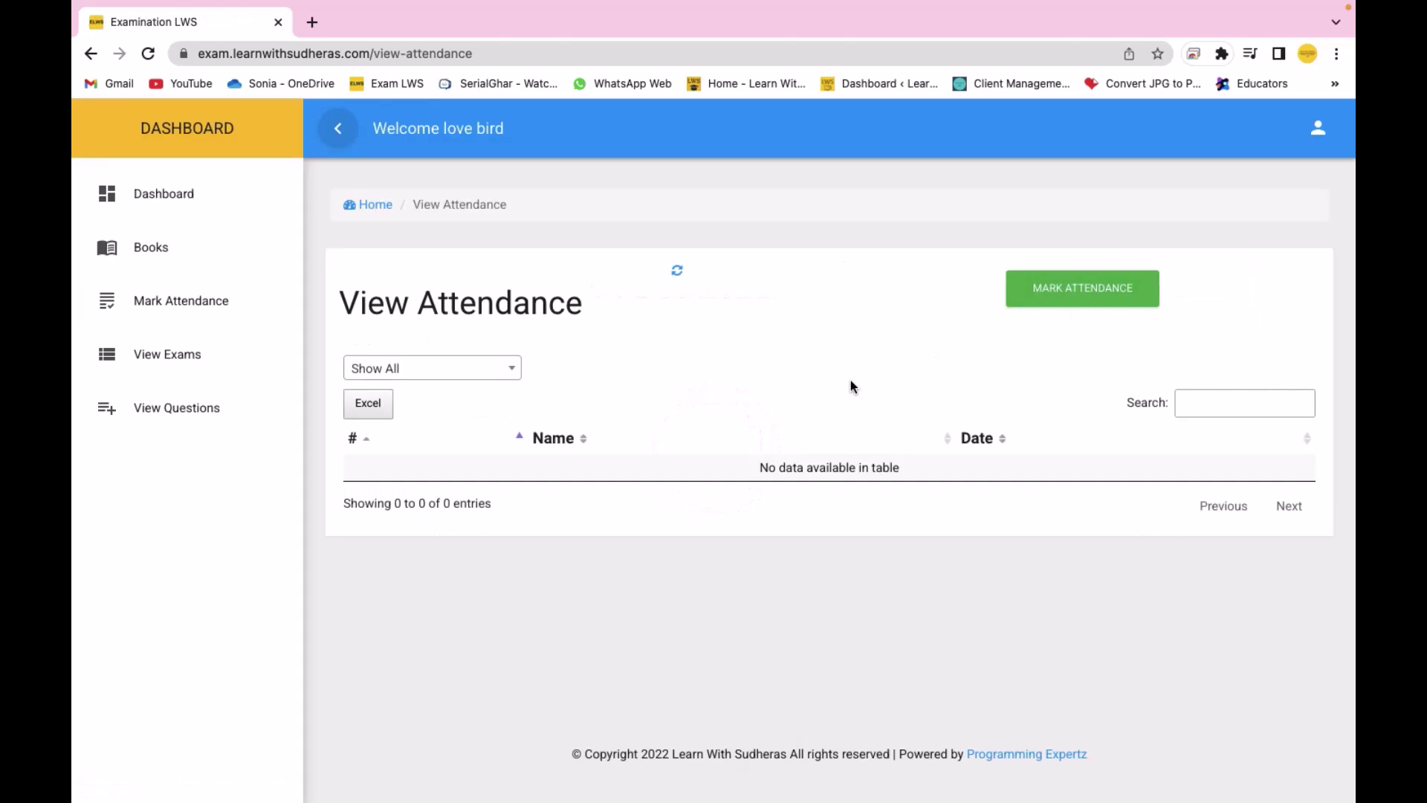
# Start a new exam named Fractions Word Problems Grade 7 with the exam code FWPG7
pyautogui.click(201, 357)
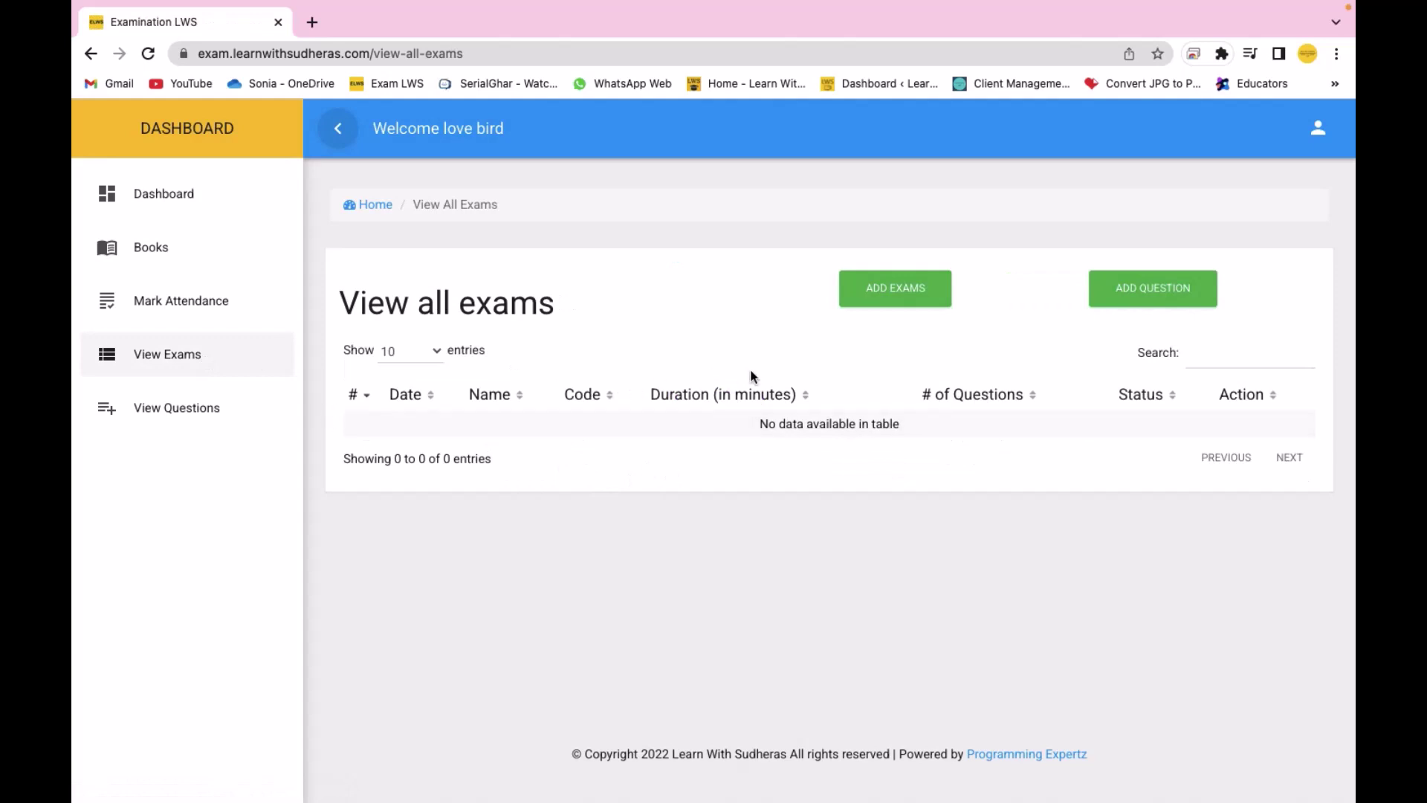
pyautogui.click(914, 297)
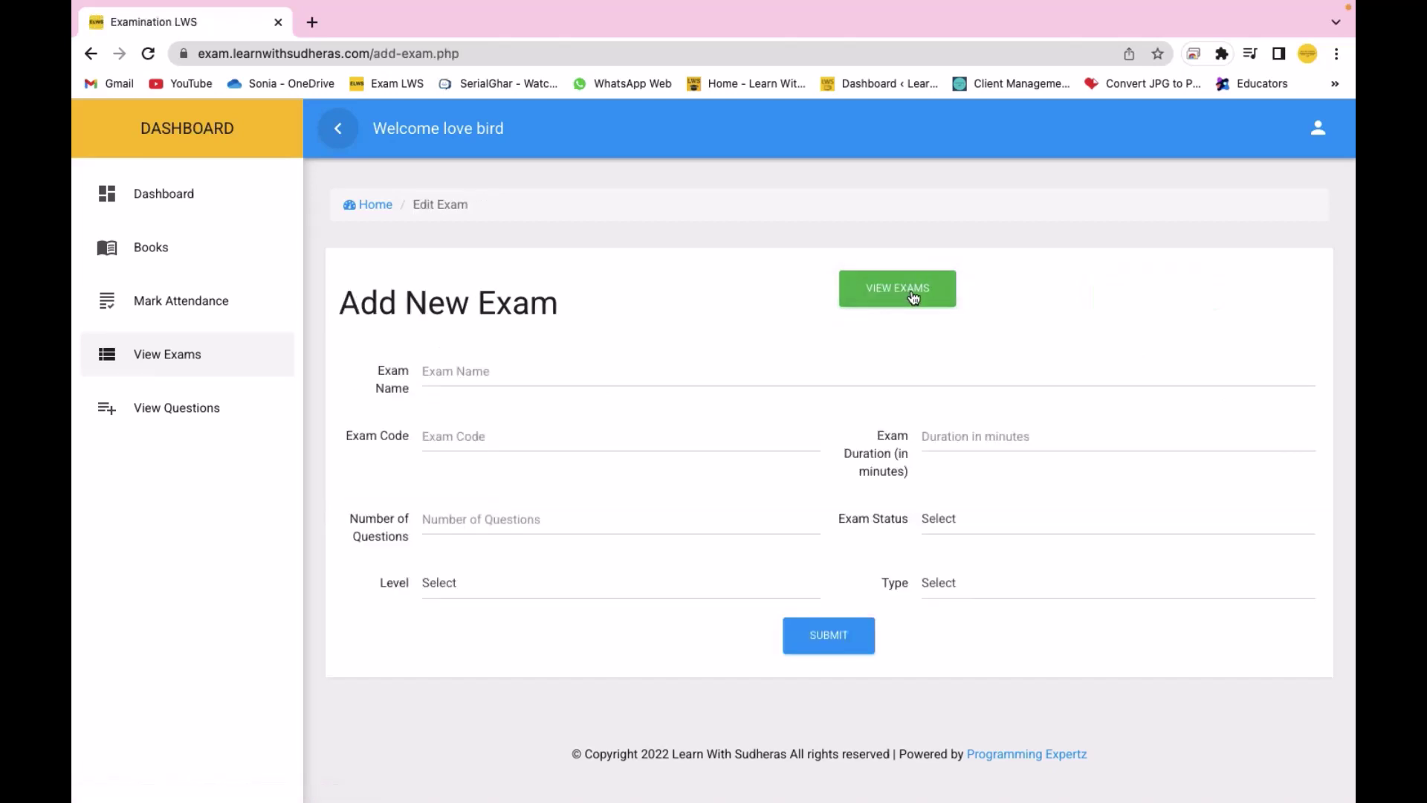
pyautogui.click(474, 375)
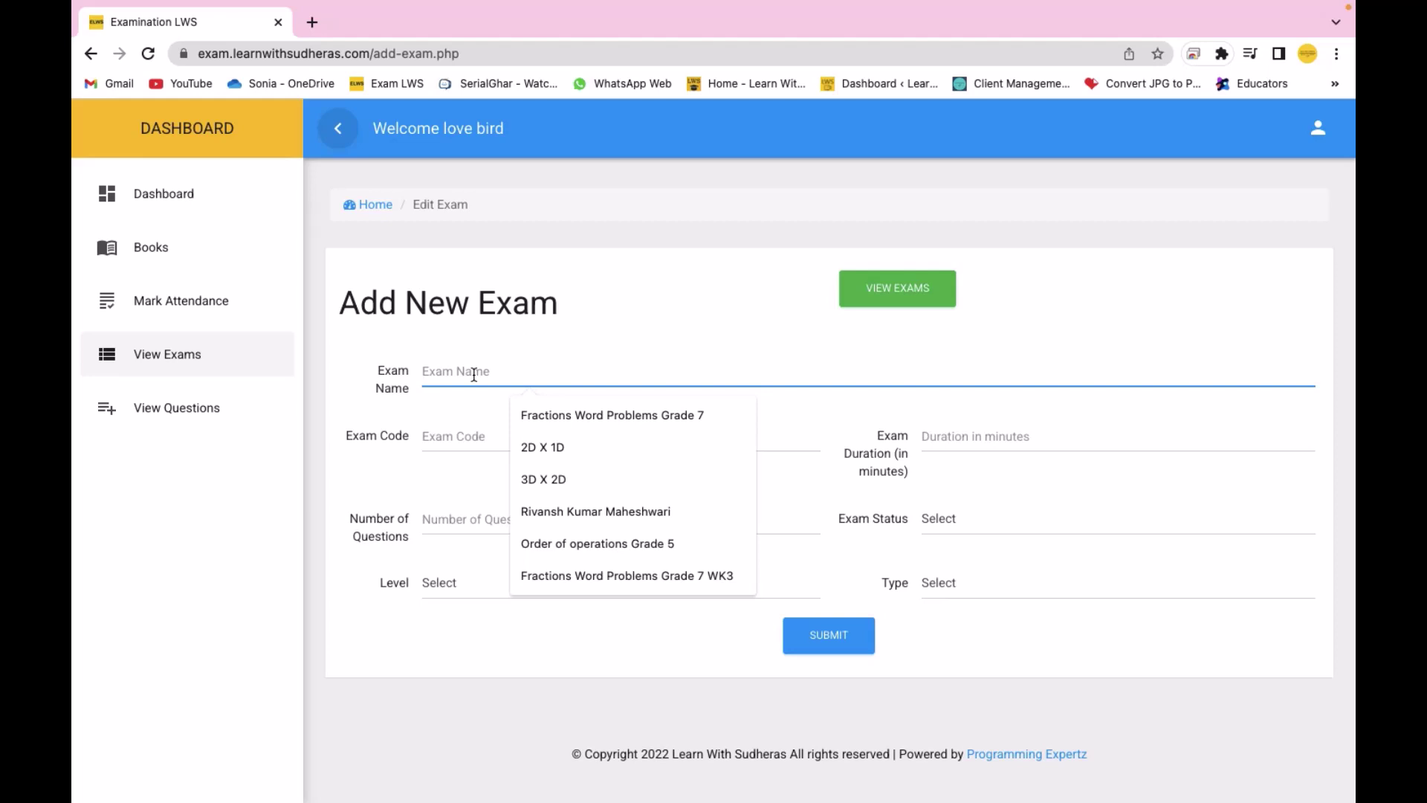
pyautogui.click(566, 418)
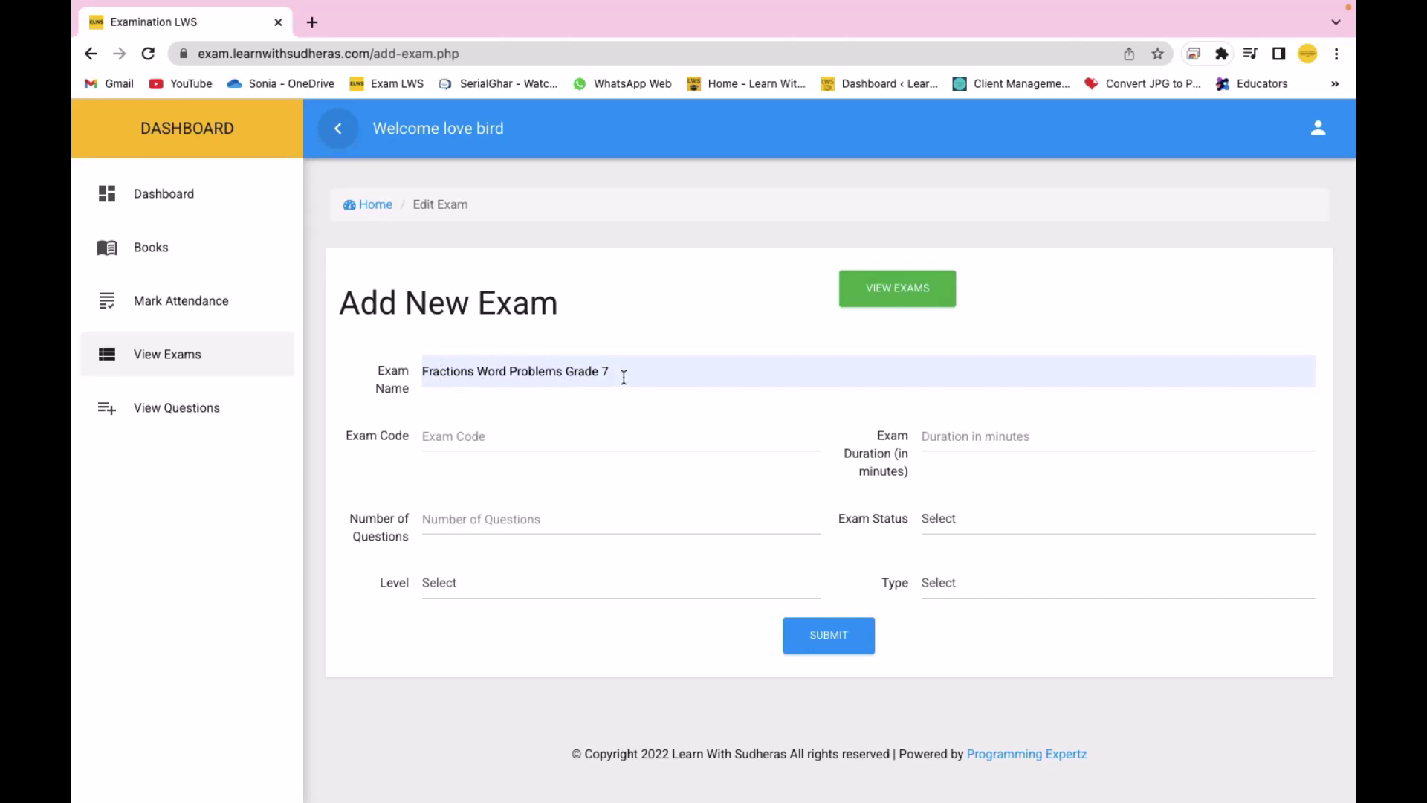
pyautogui.click(466, 439)
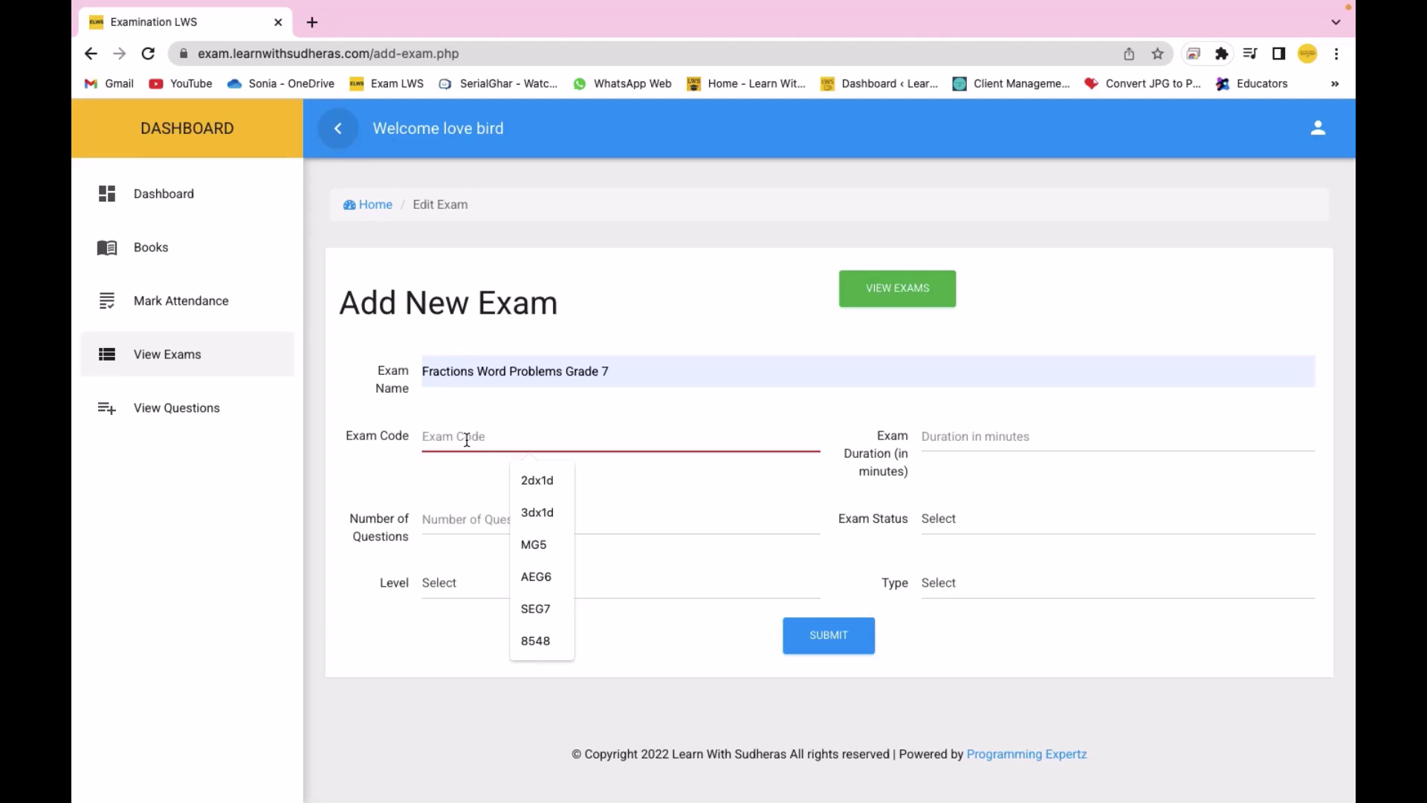
pyautogui.write('F')
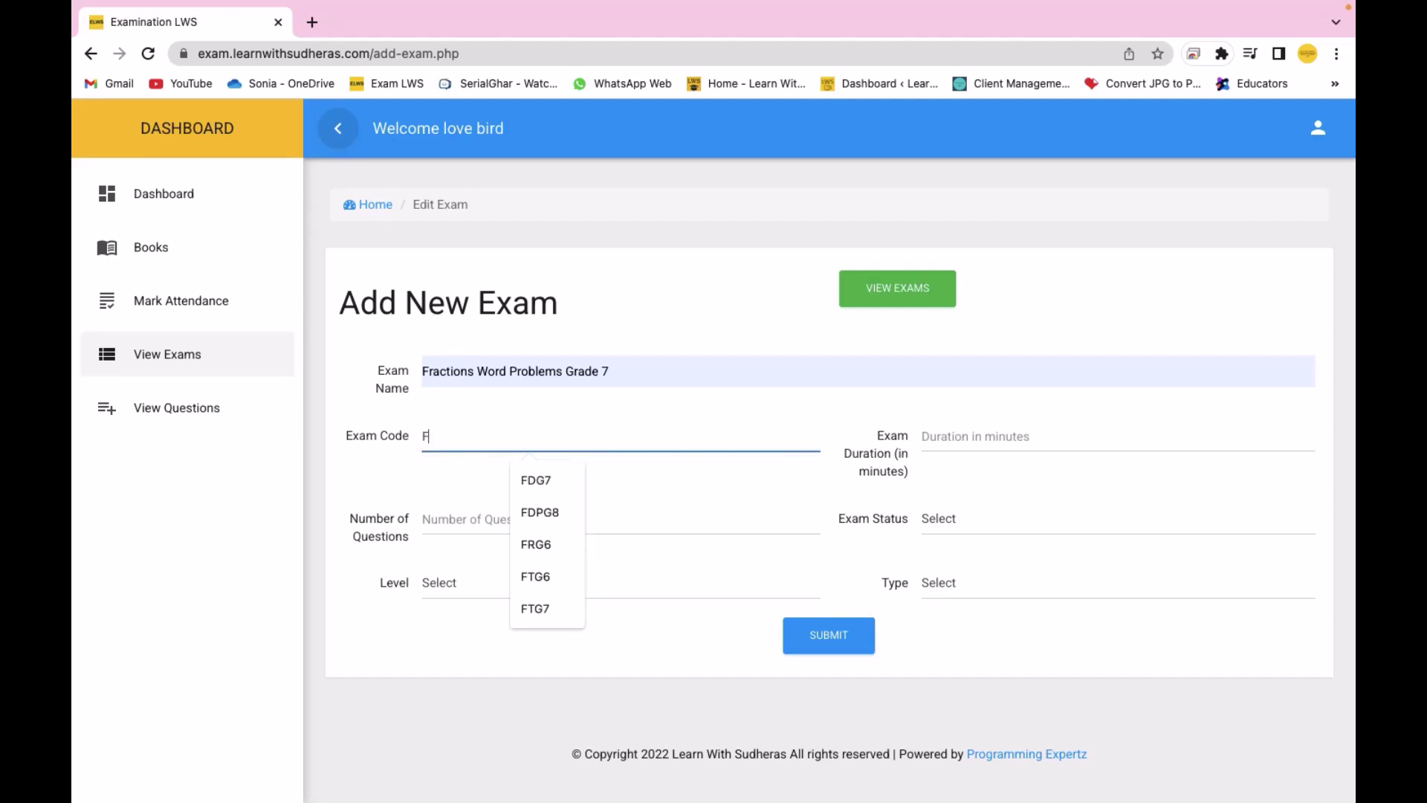
pyautogui.write('WP')
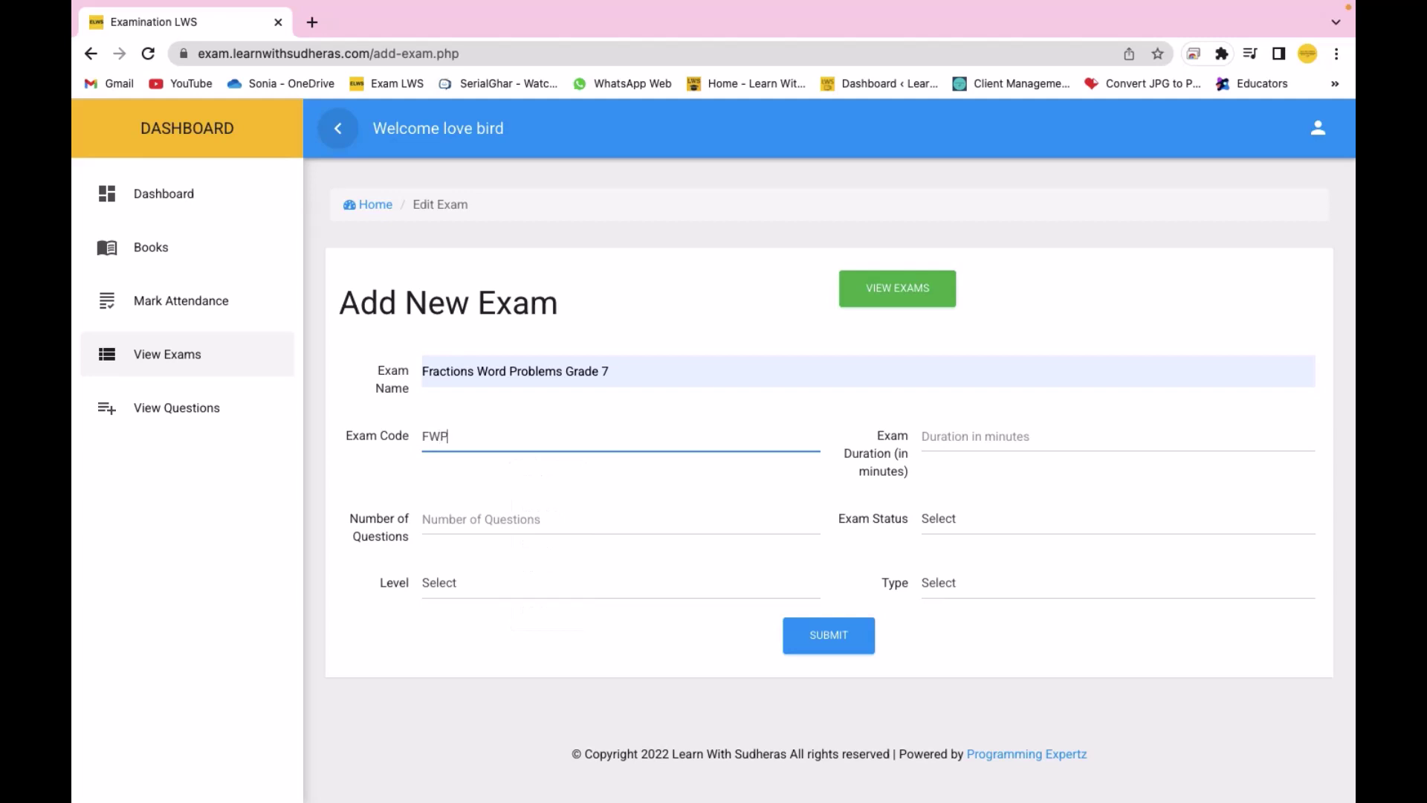
pyautogui.write('G7')
# Set the exam duration to 30 minutes and the number of questions to 10
pyautogui.click(958, 441)
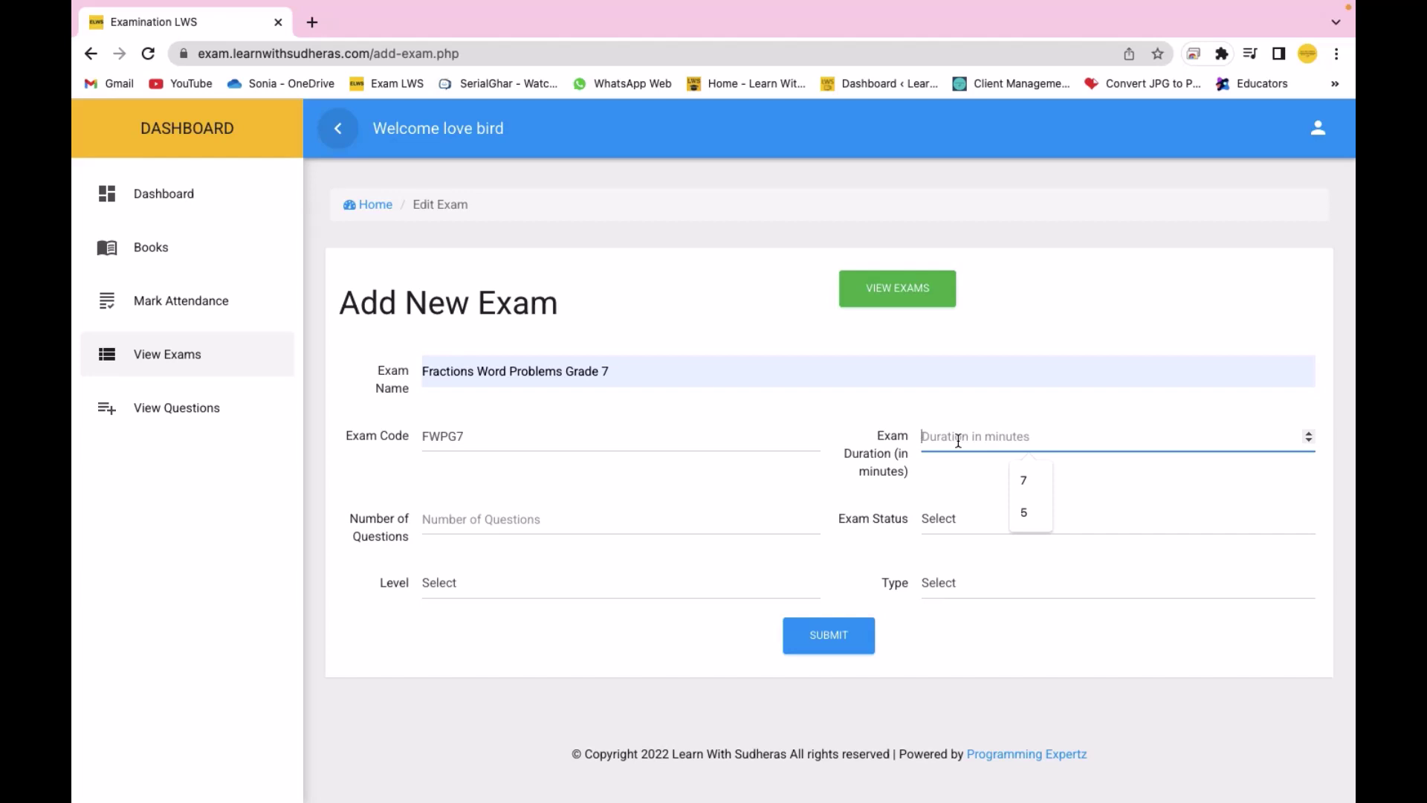
pyautogui.write('20')
pyautogui.press('BackSpace')
pyautogui.press('BackSpace')
pyautogui.write('30')
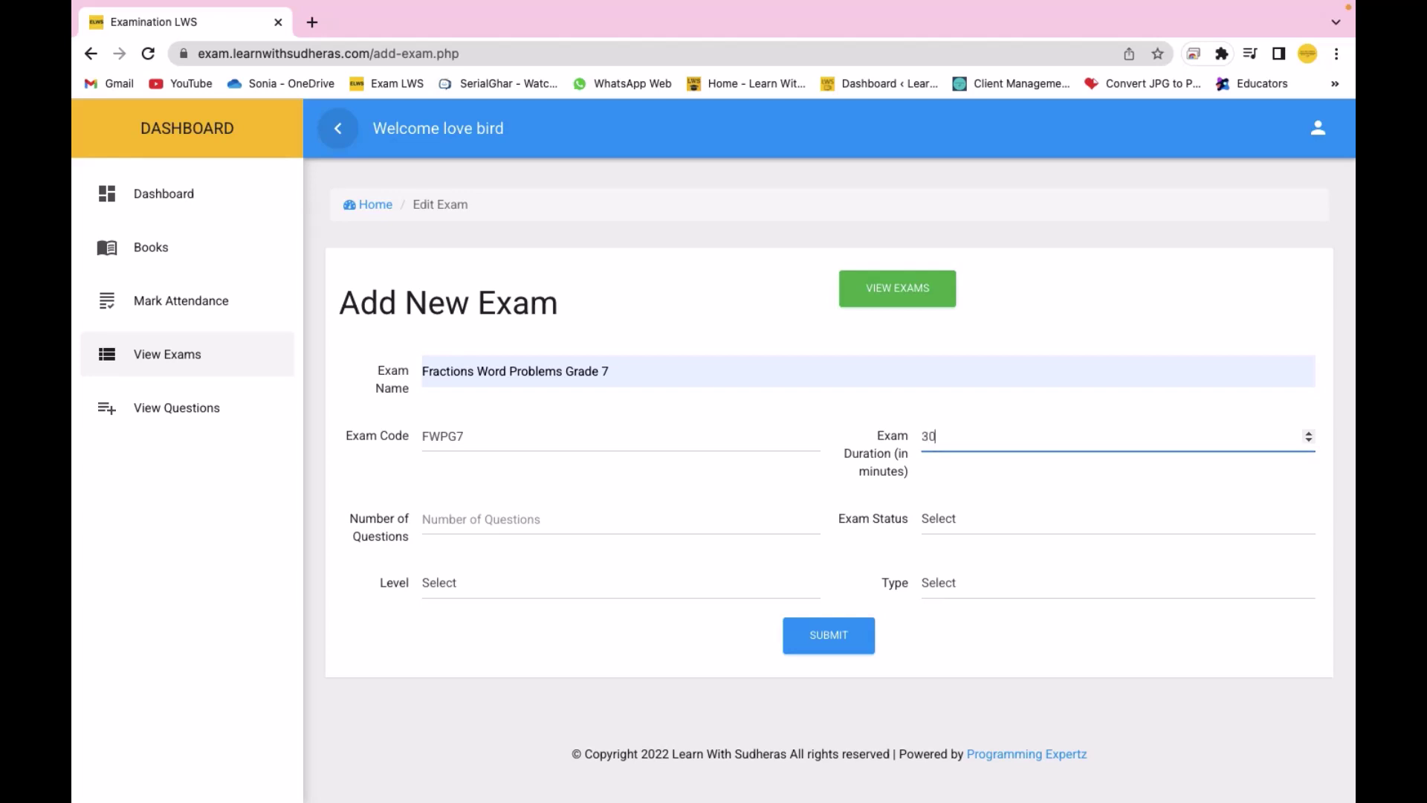
pyautogui.click(472, 520)
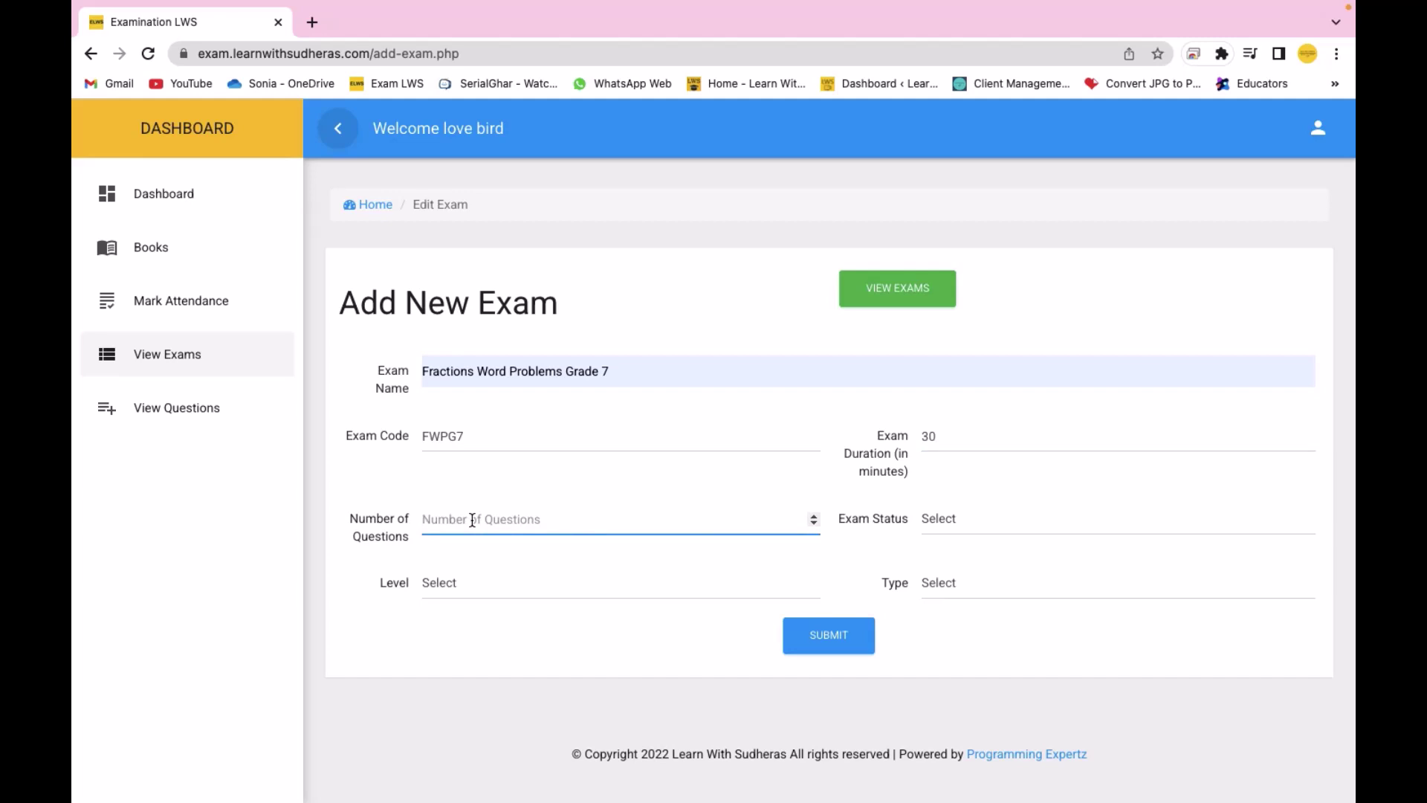
pyautogui.write('10')
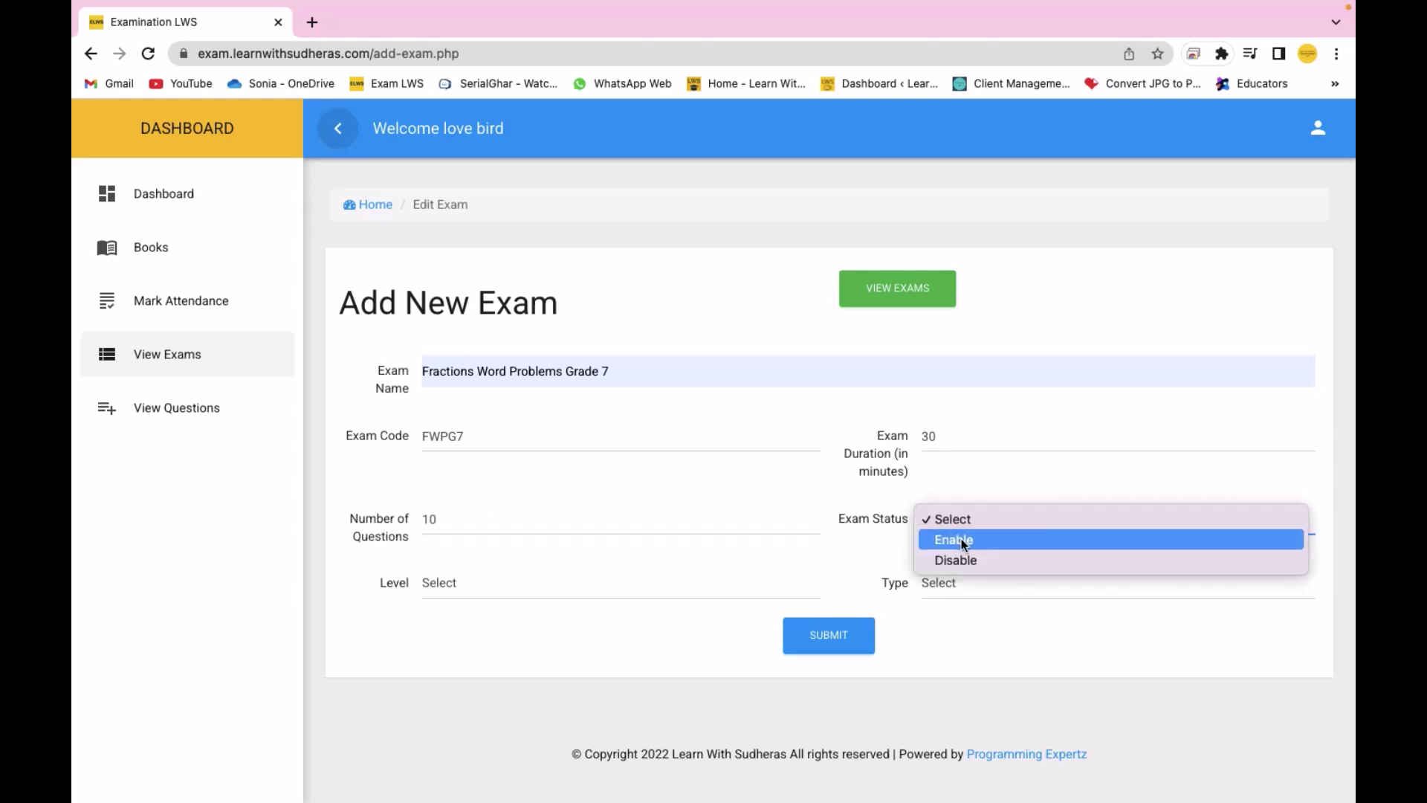
# Set the exam status to Enable, level to Maths and type to short, and submit the new exam
pyautogui.click(961, 538)
pyautogui.click(481, 583)
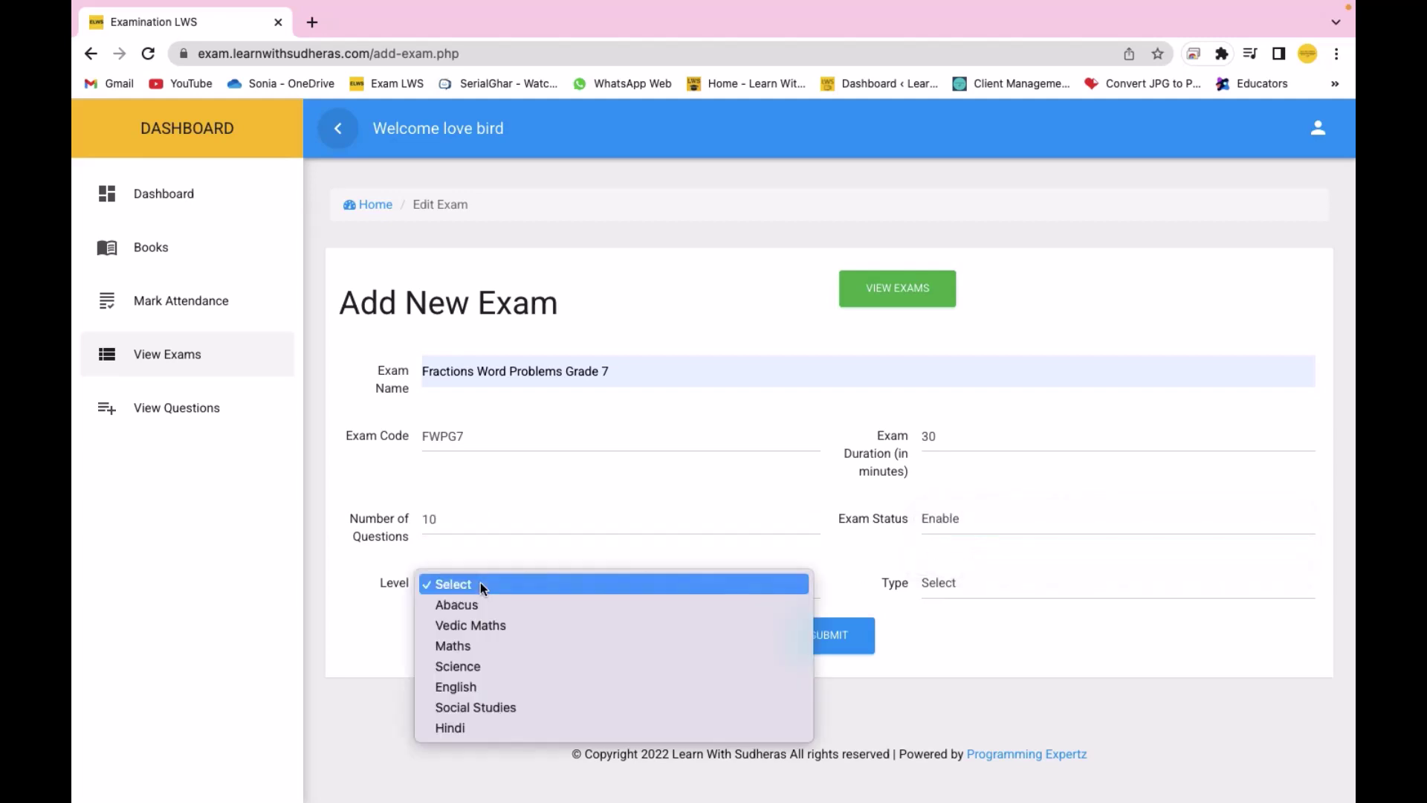
pyautogui.click(491, 651)
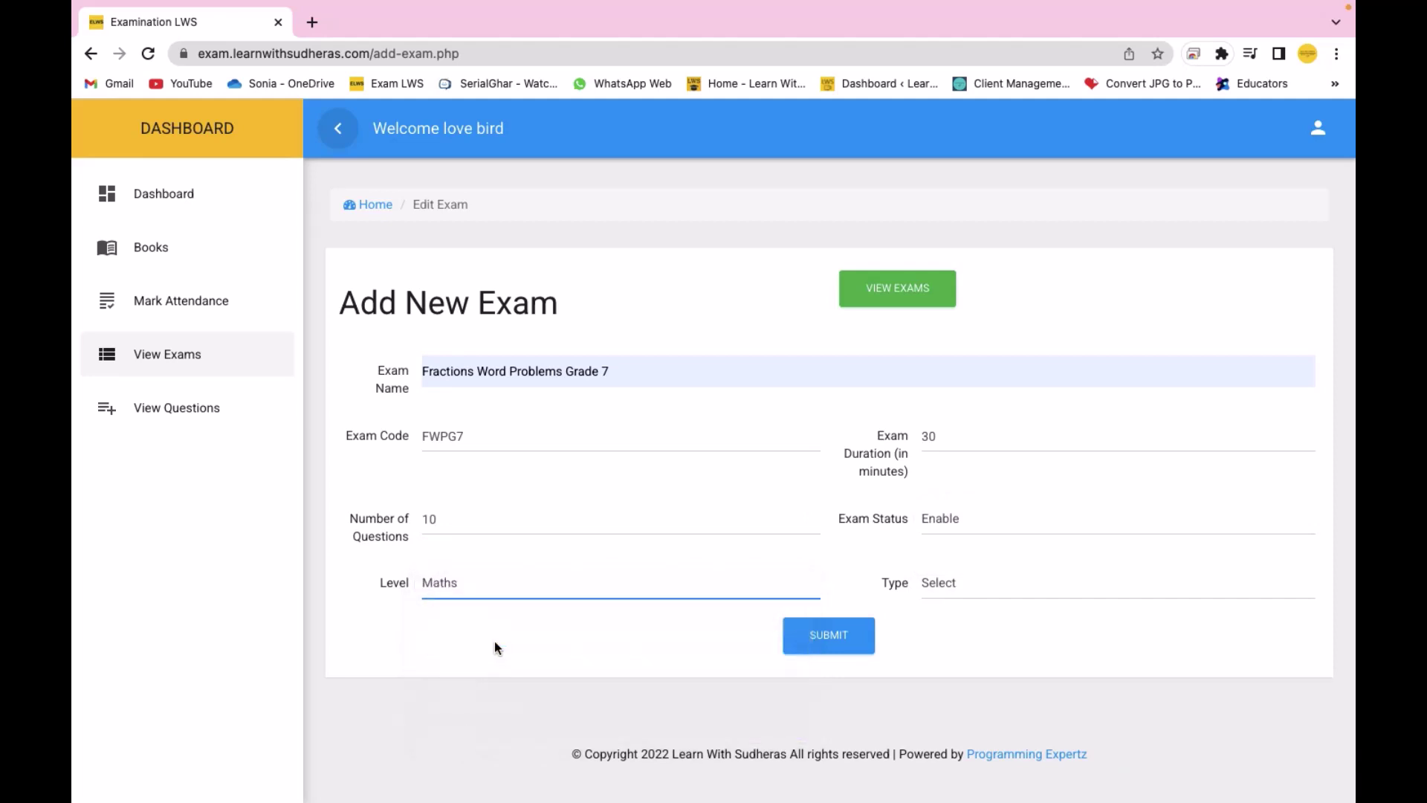
pyautogui.click(961, 586)
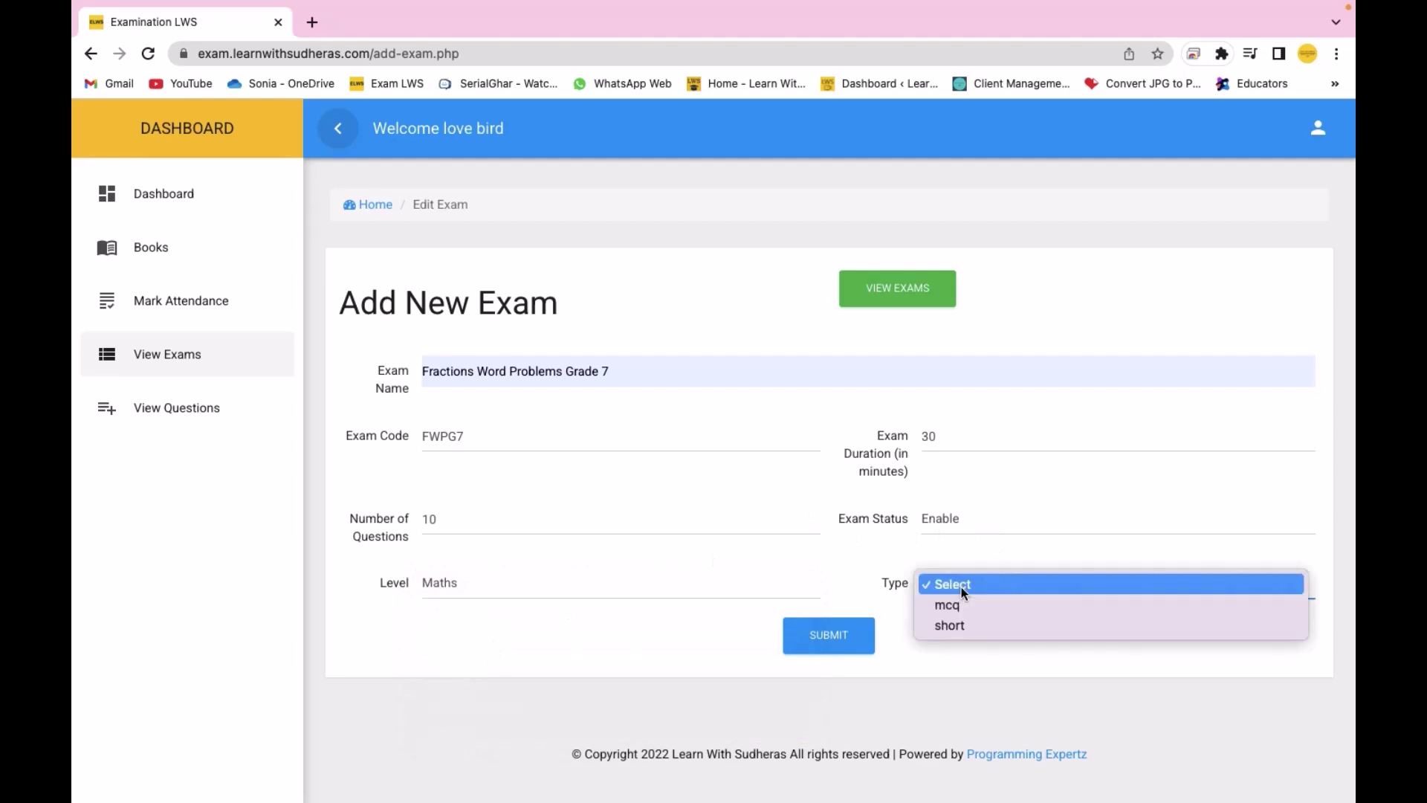
pyautogui.click(971, 623)
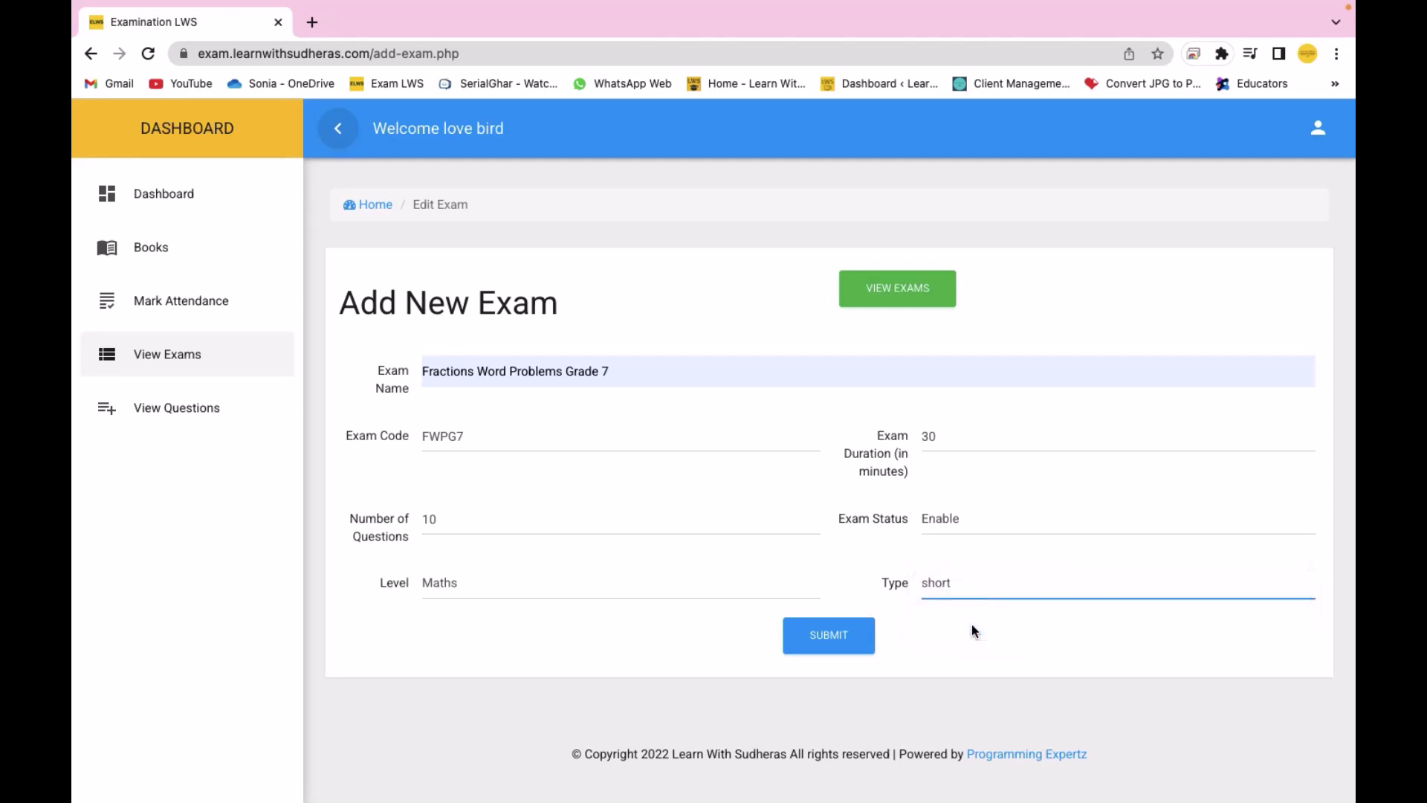
pyautogui.click(828, 637)
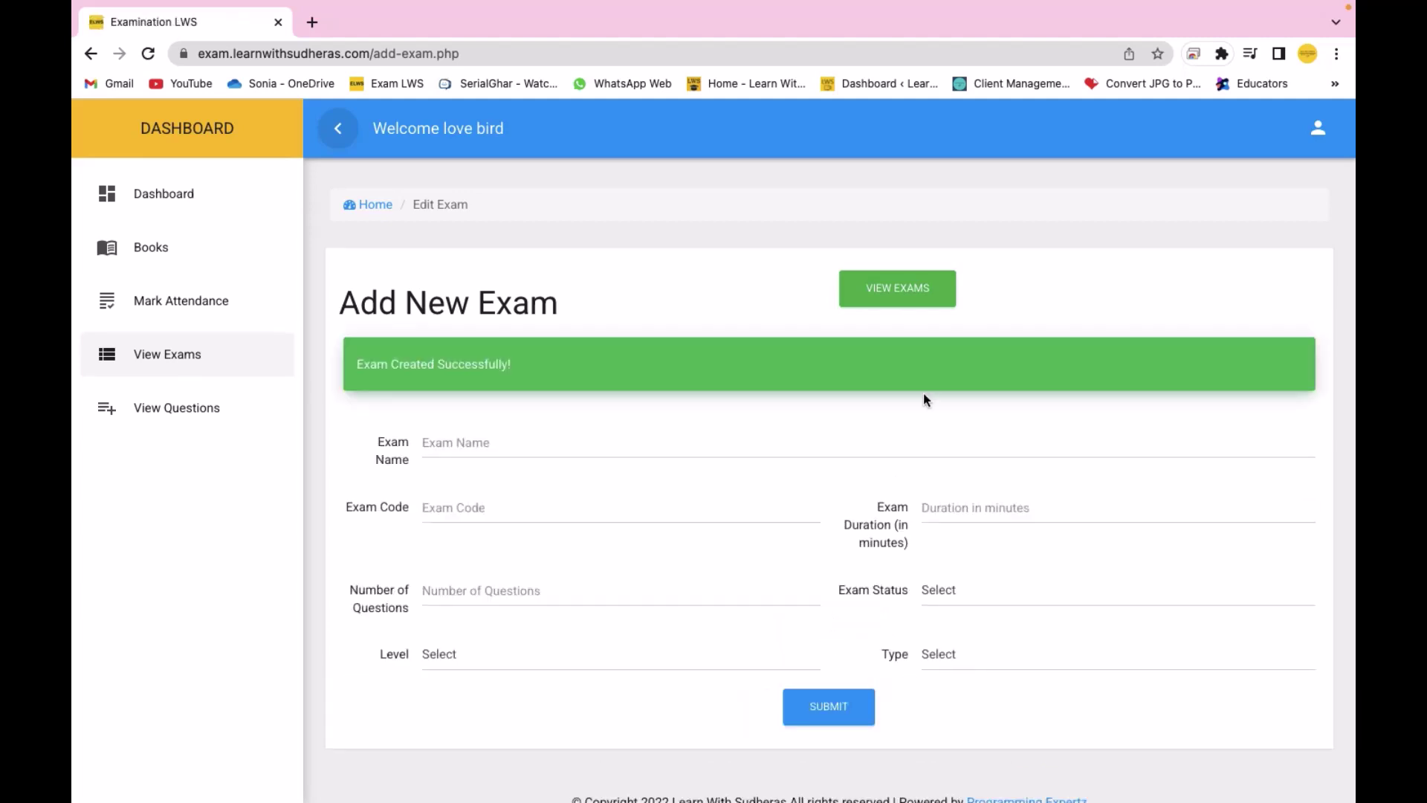
# Check the new exam in the exam list and view its edit form, leaving without changes
pyautogui.click(911, 307)
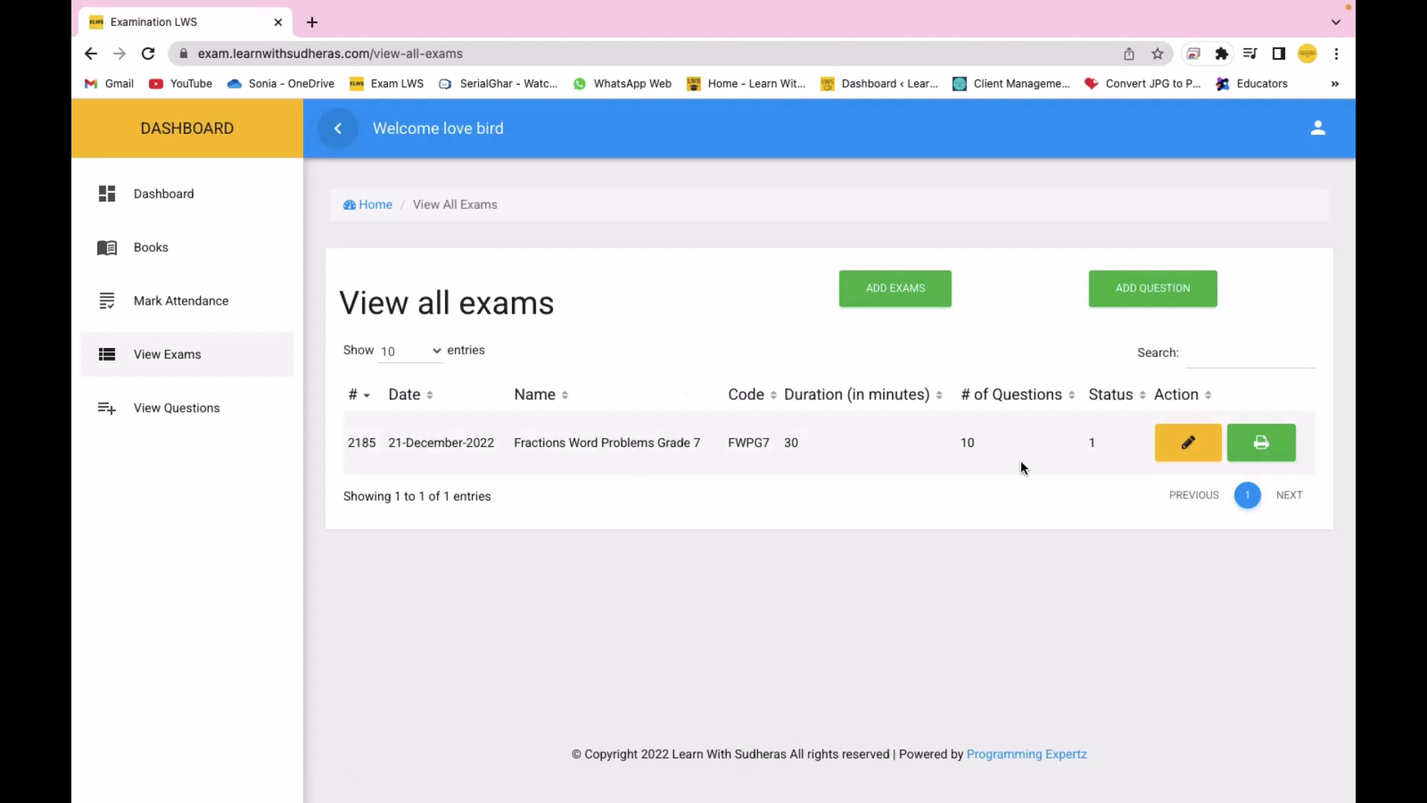
pyautogui.click(1189, 449)
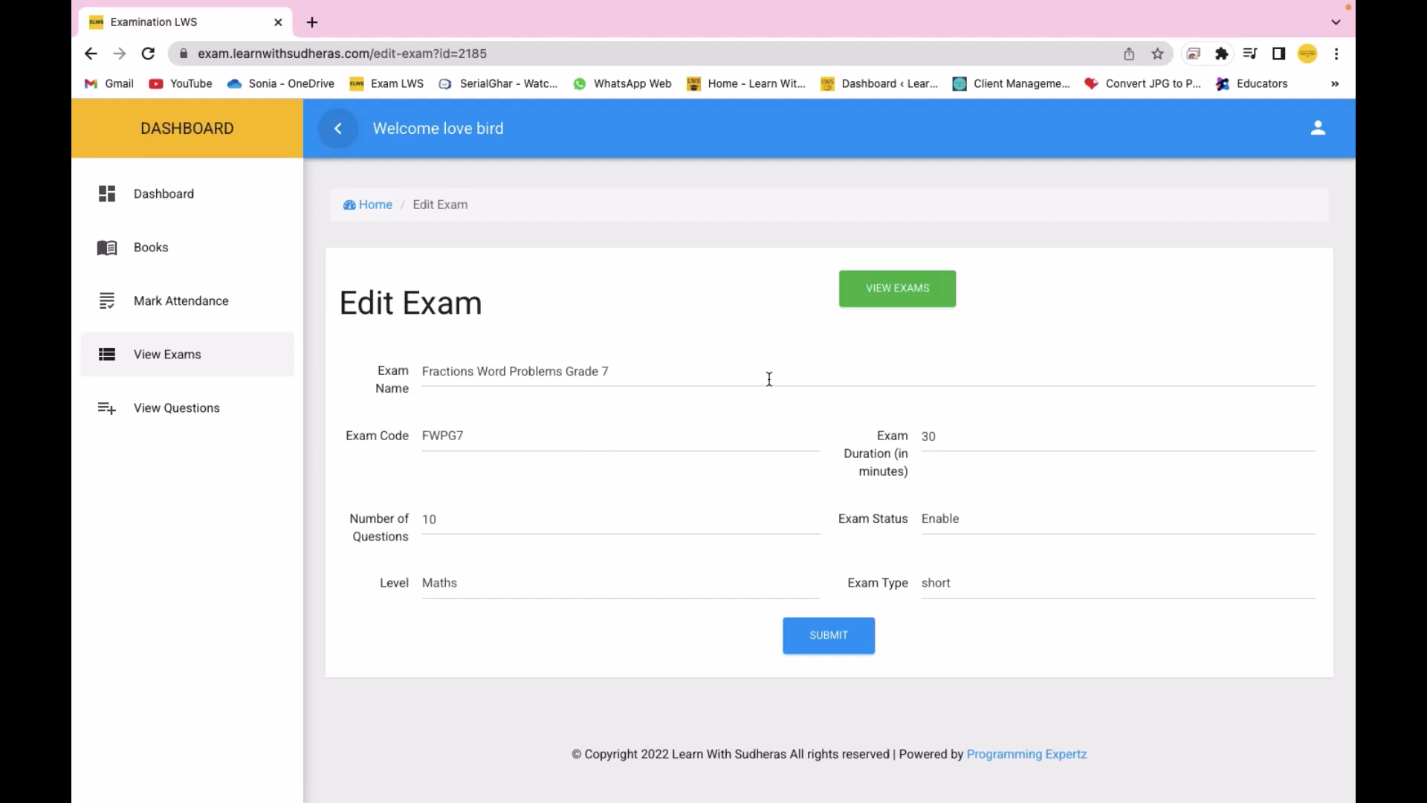
pyautogui.click(921, 292)
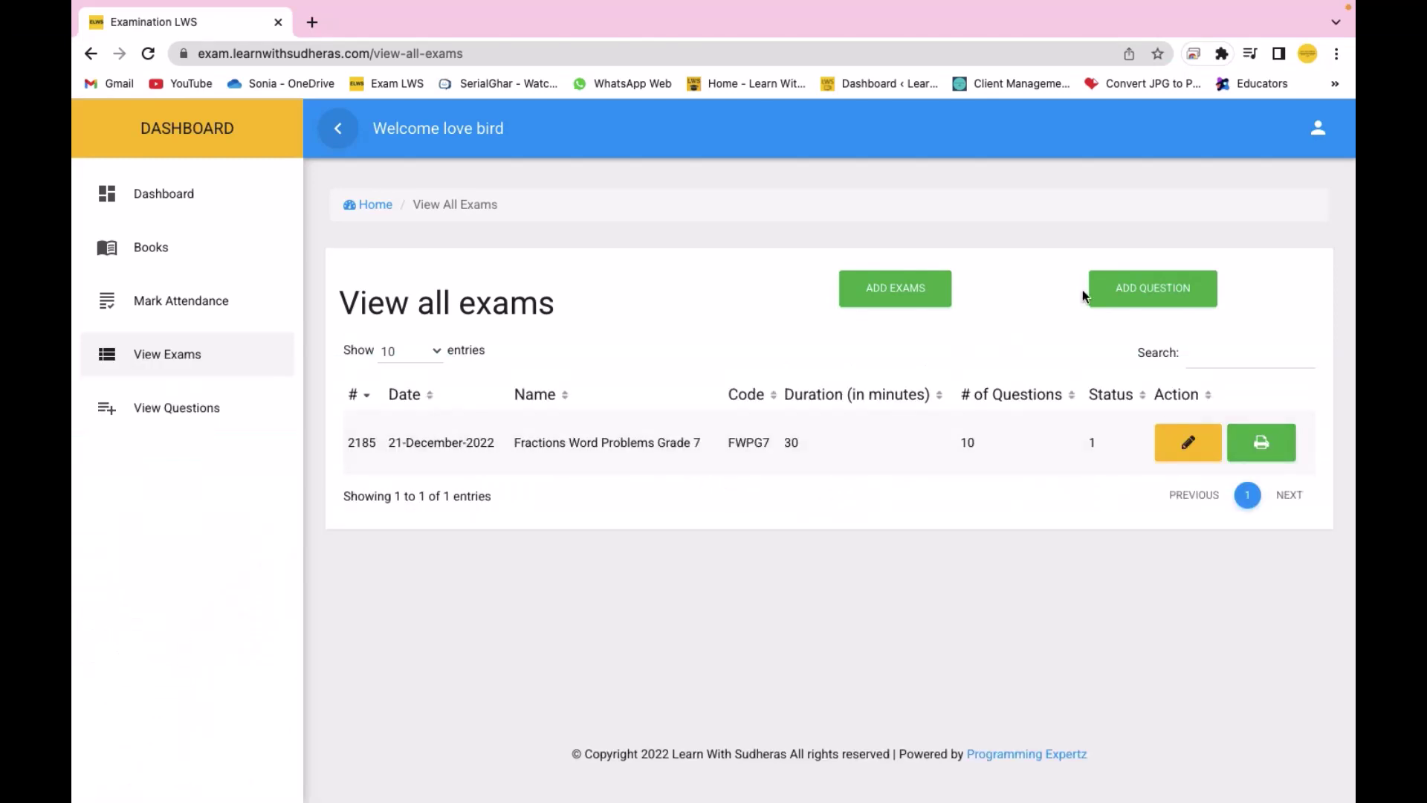
# Start a new question using the saved word problem about 80 minutes of free time as its text
pyautogui.click(1164, 292)
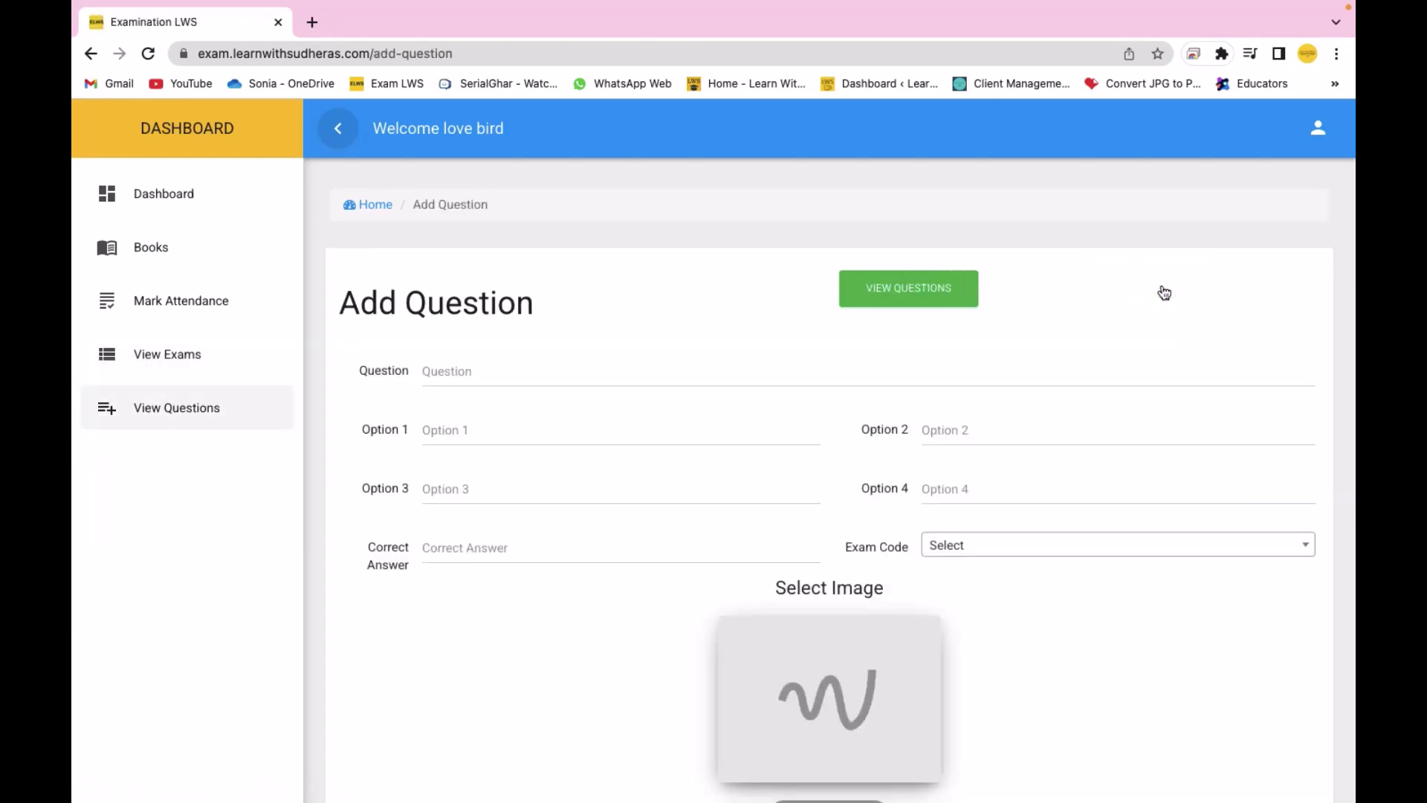
pyautogui.click(512, 379)
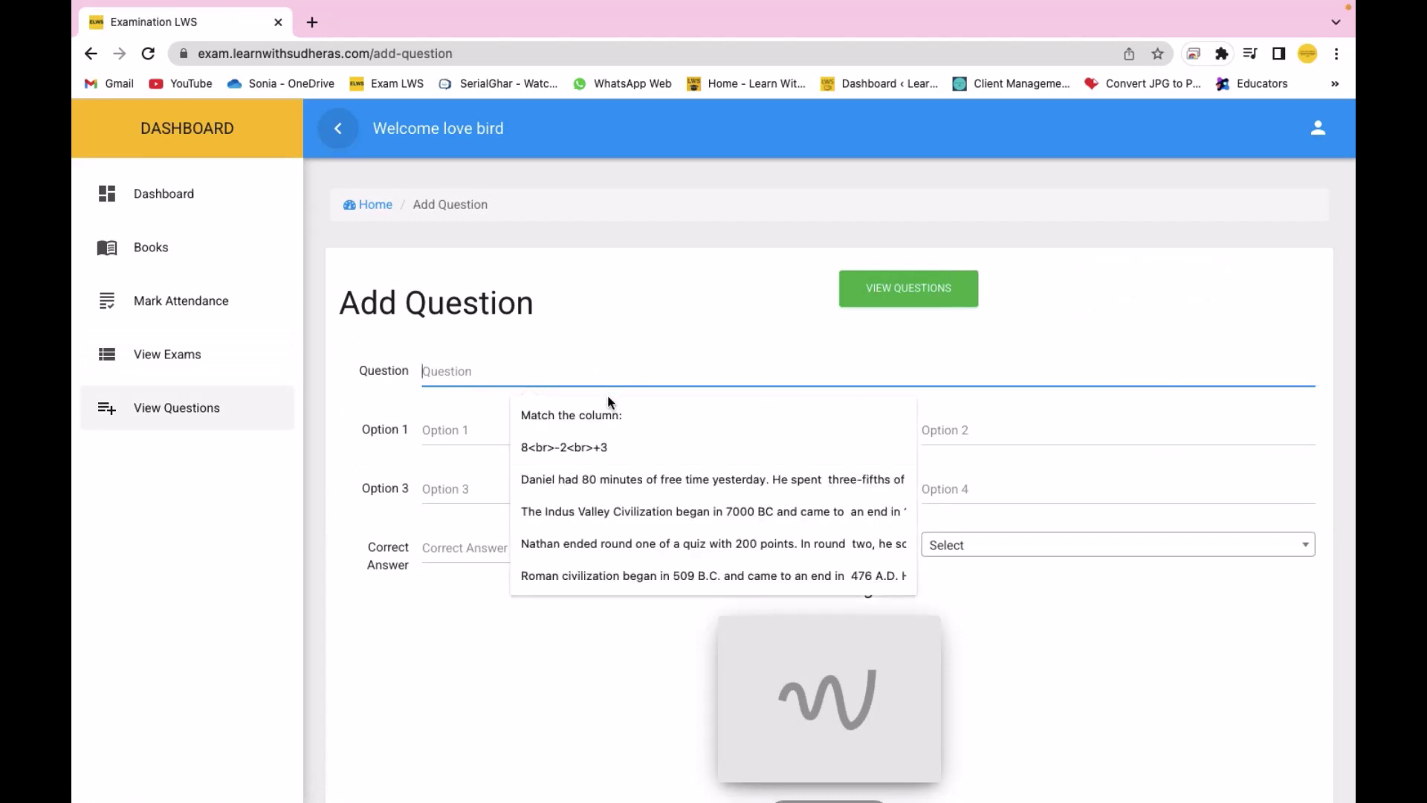
pyautogui.click(622, 479)
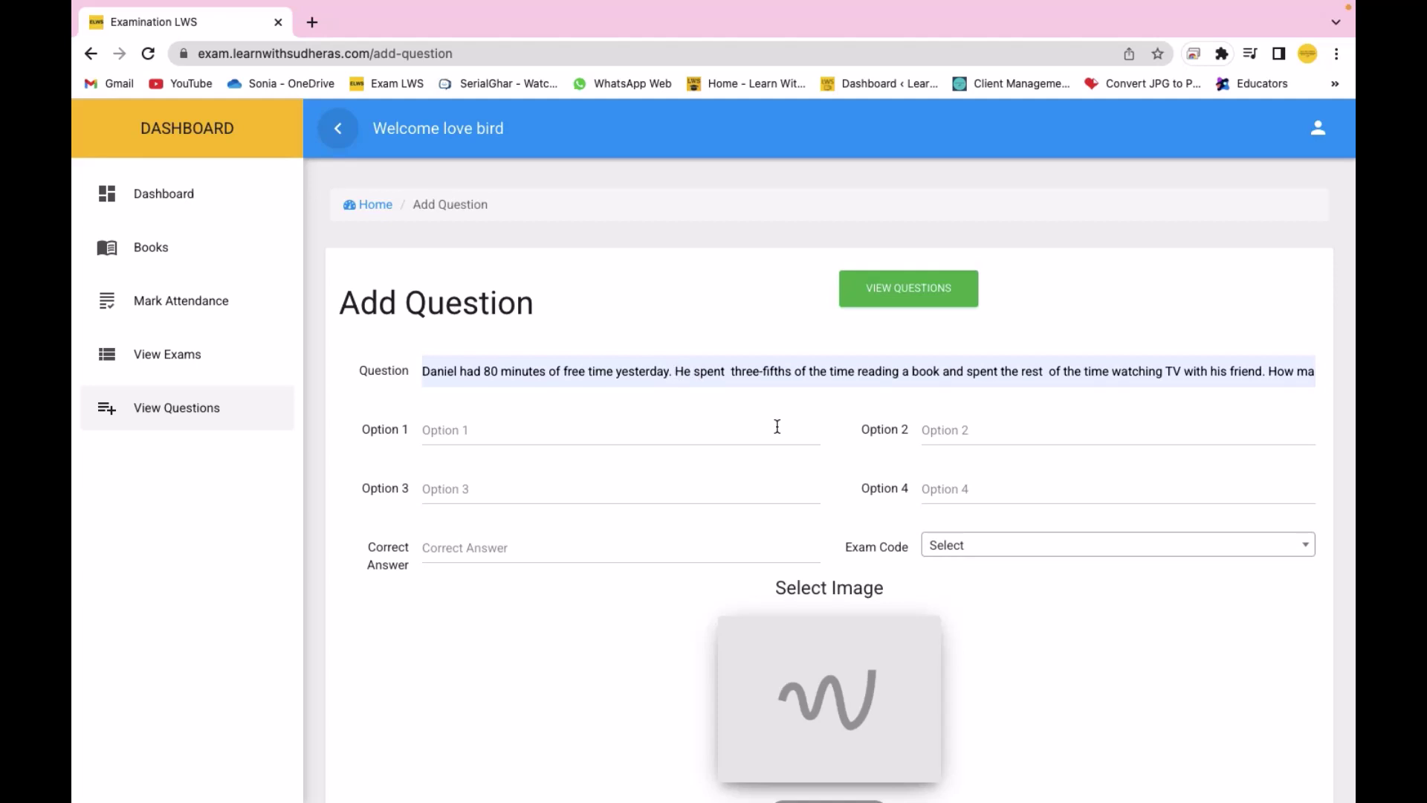
# Insert <br> line breaks in the question text before "He spent" and before "How many minutes"
pyautogui.write('<br>')
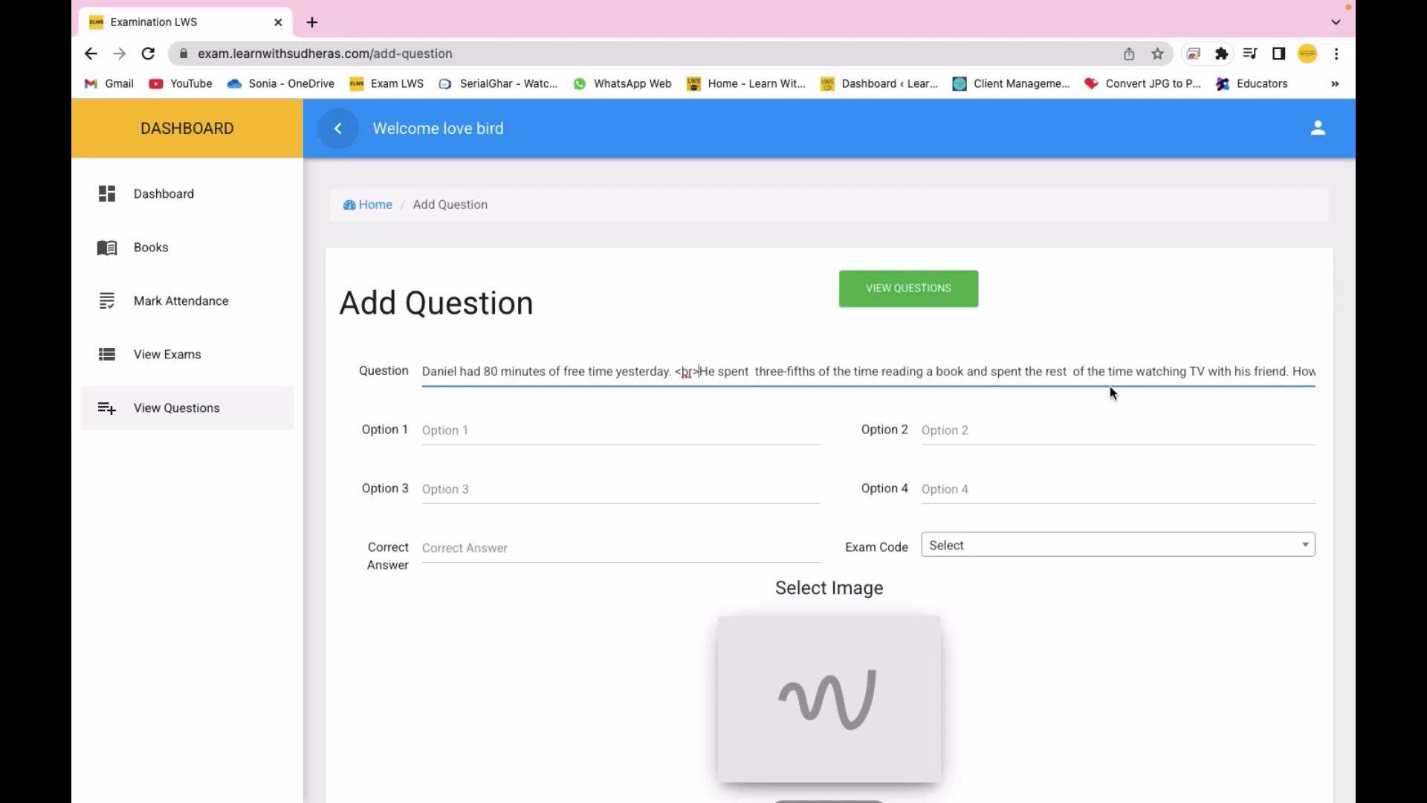
pyautogui.hscroll(3, 1117, 369)
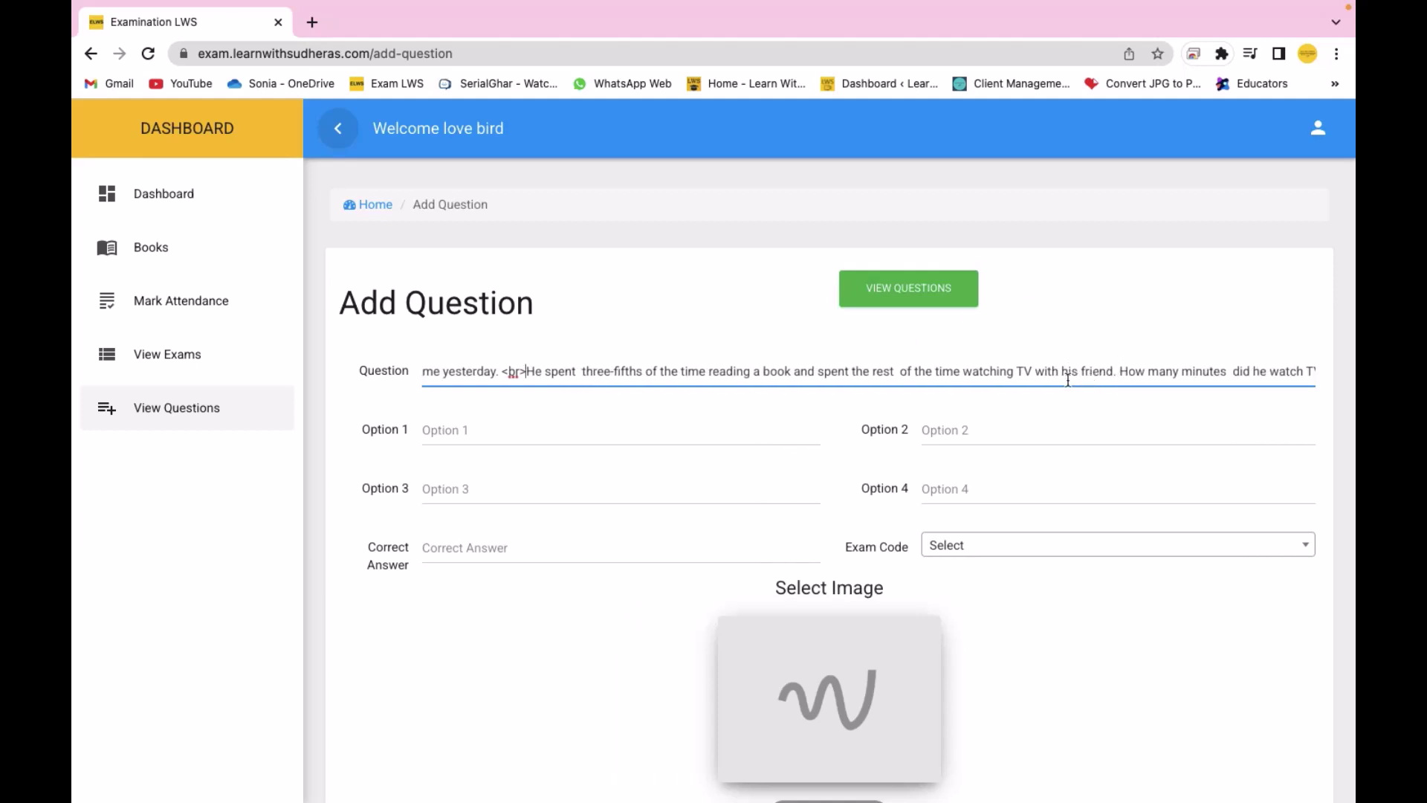
pyautogui.click(1117, 369)
pyautogui.write('<br>')
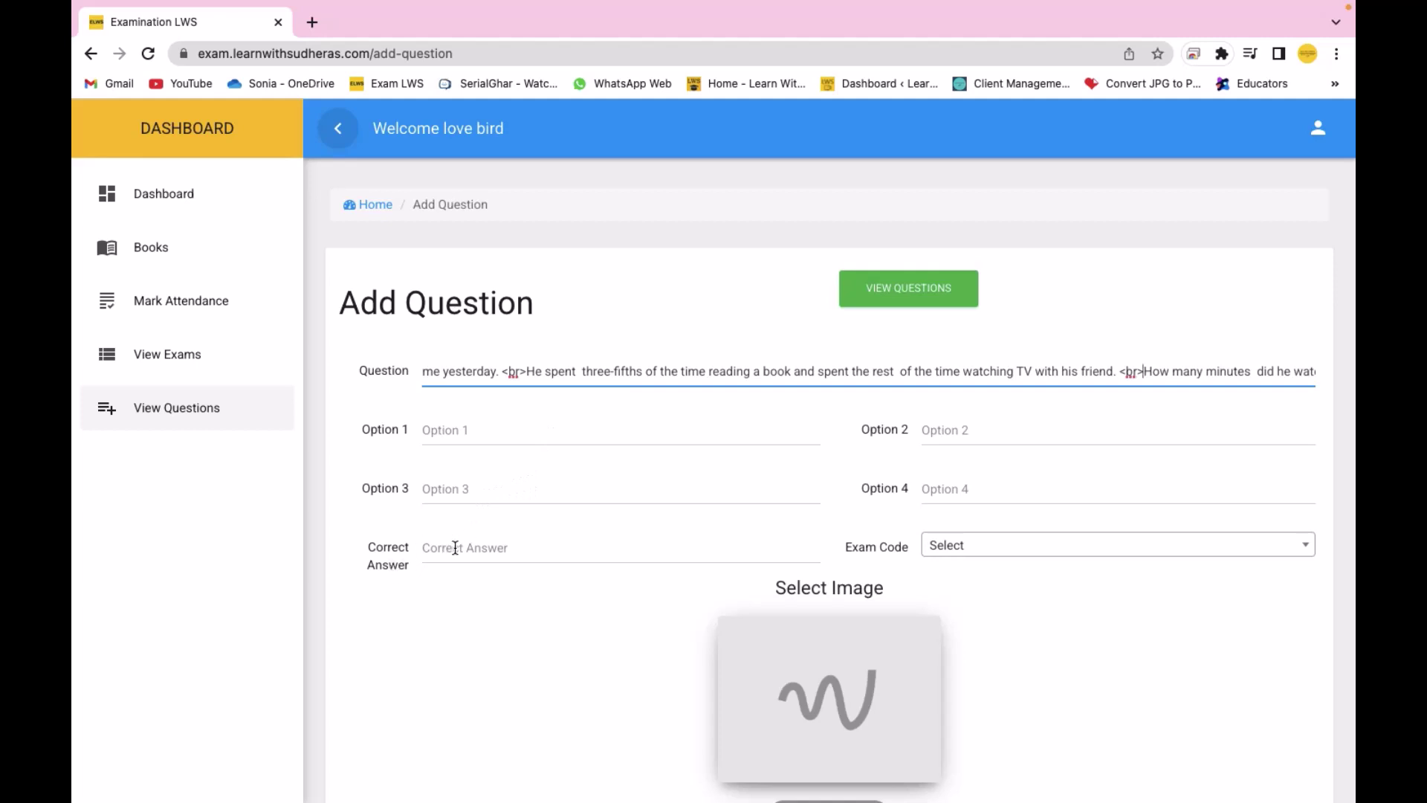
# Set the question's correct answer to C and assign it to exam code FWPG7
pyautogui.click(502, 554)
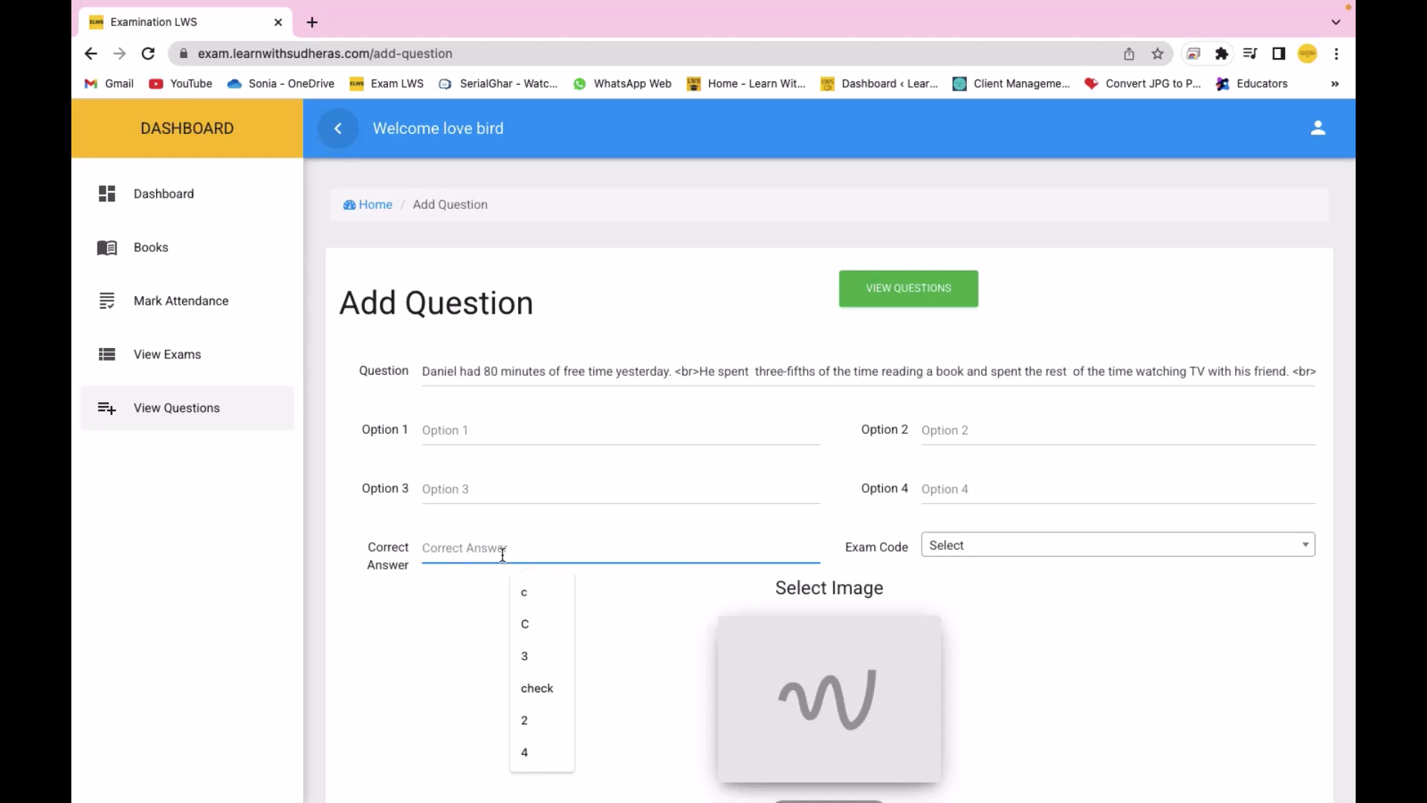
pyautogui.write('C')
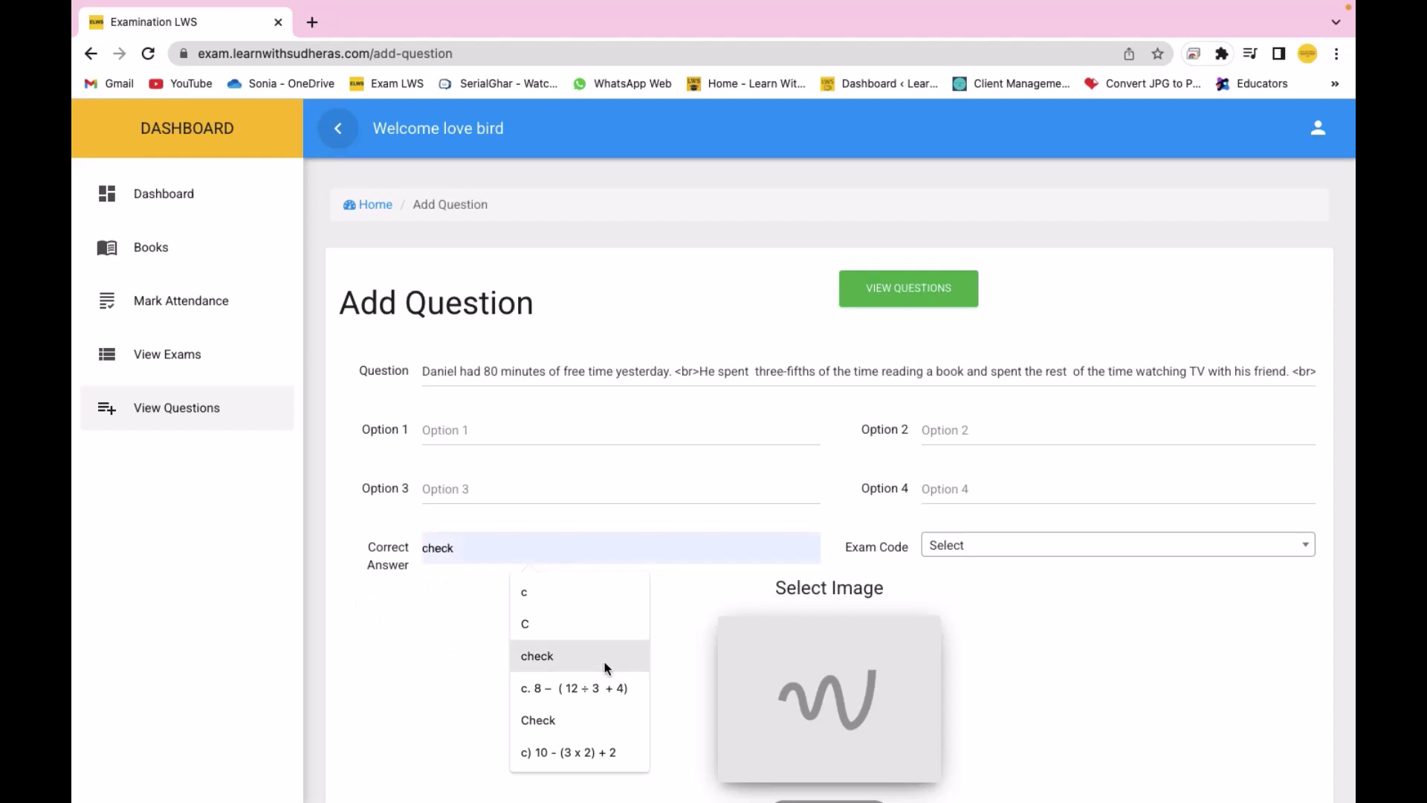
pyautogui.click(1010, 545)
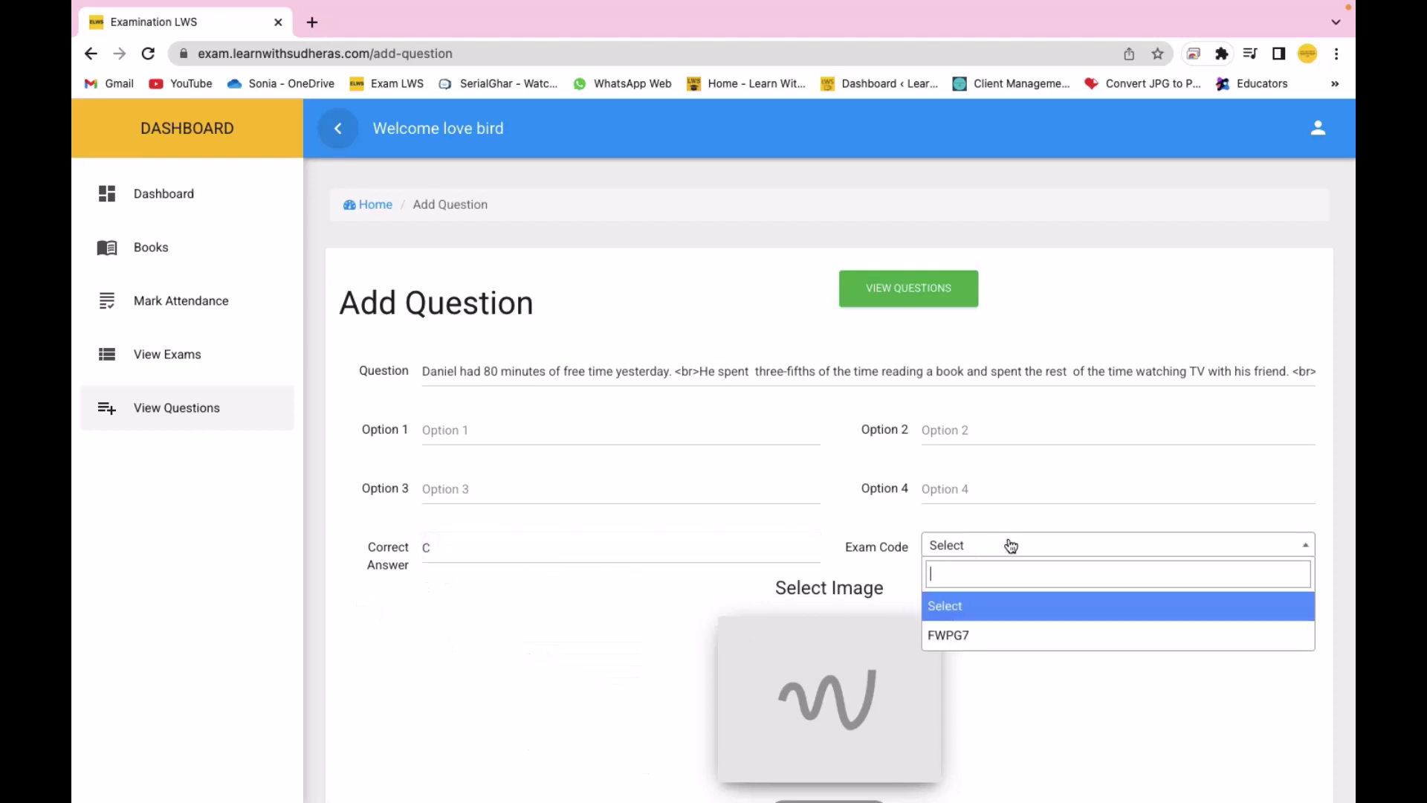
pyautogui.click(982, 637)
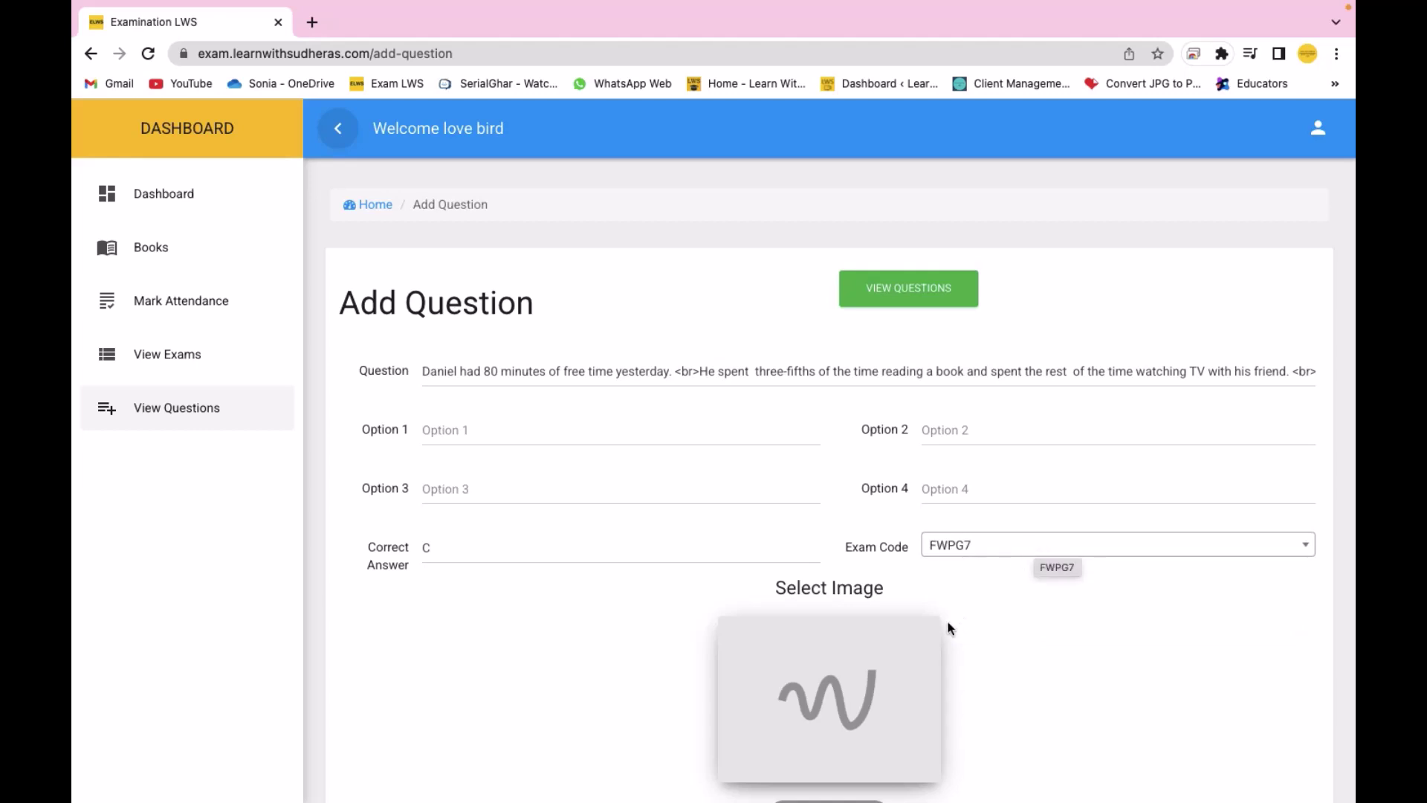
pyautogui.scroll(-3, 948, 627)
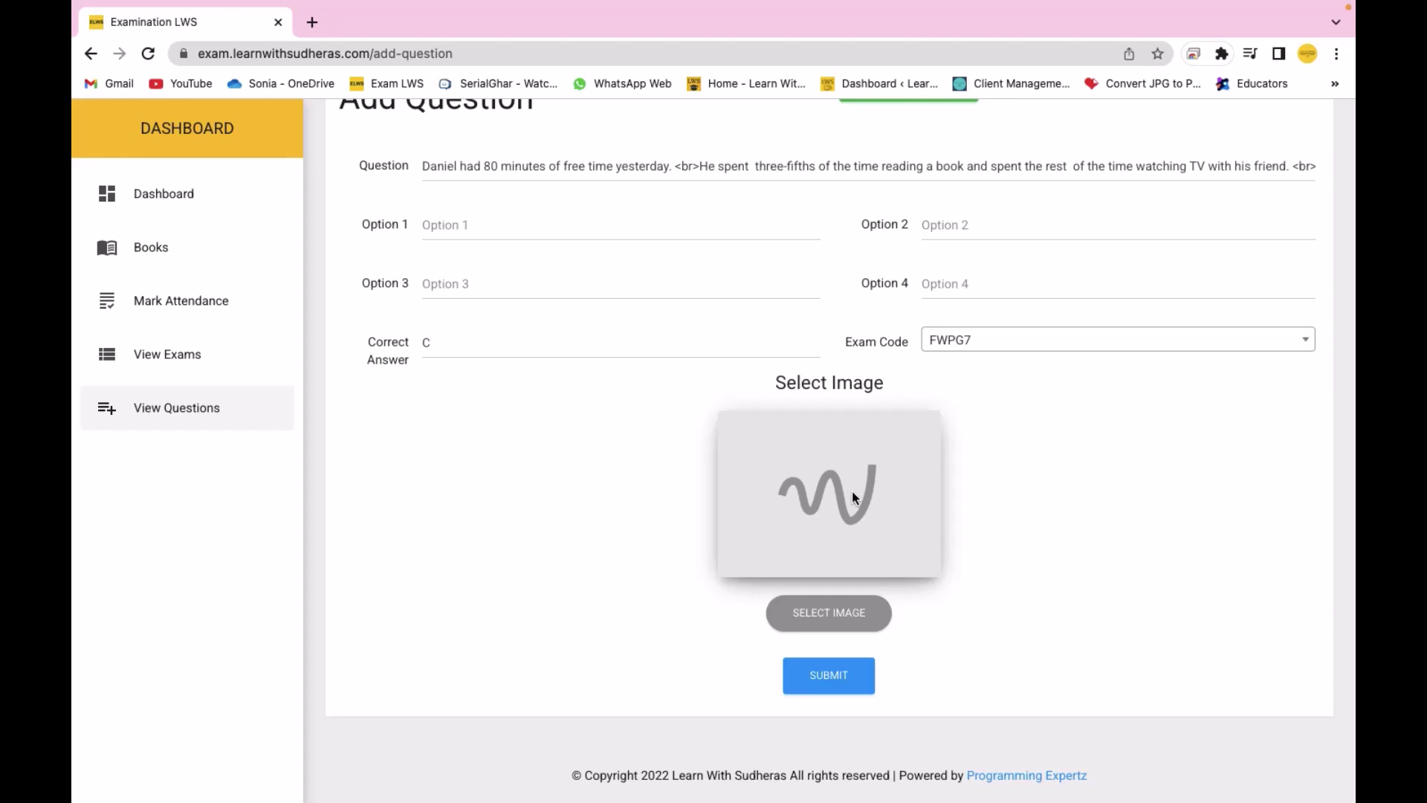
# Attach the image S.jpg from the Downloads folder to the new question and submit it
pyautogui.click(837, 619)
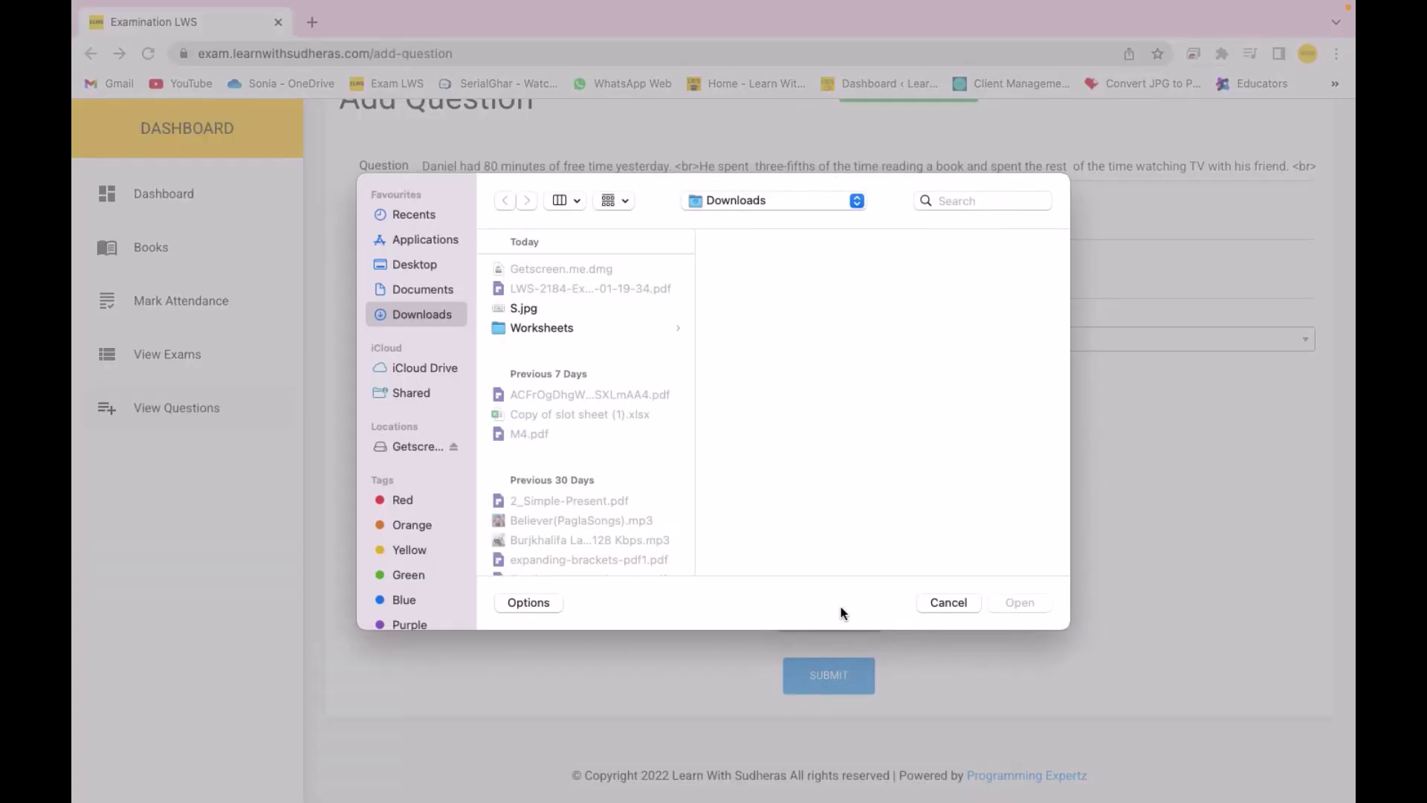
pyautogui.click(525, 309)
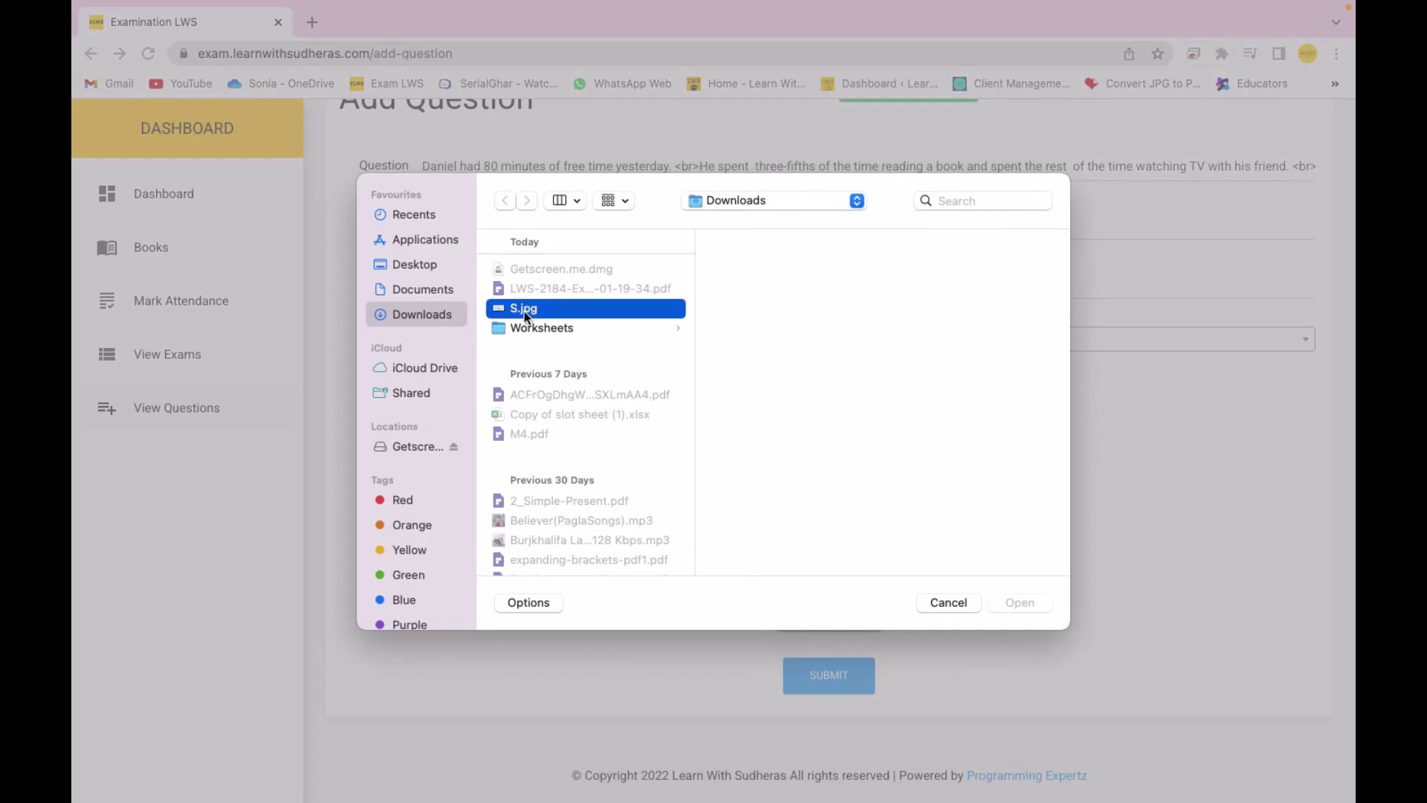
pyautogui.click(1021, 602)
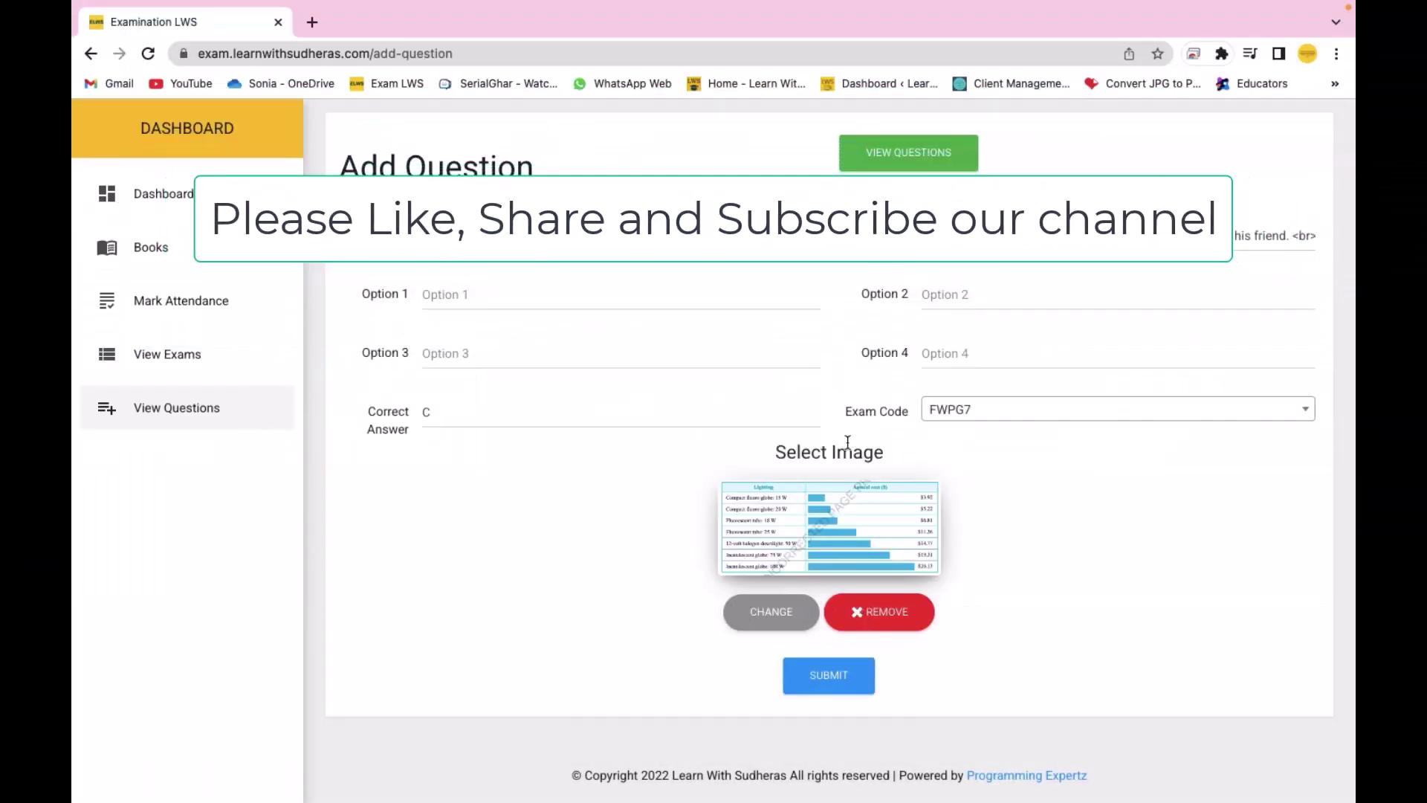
pyautogui.click(837, 675)
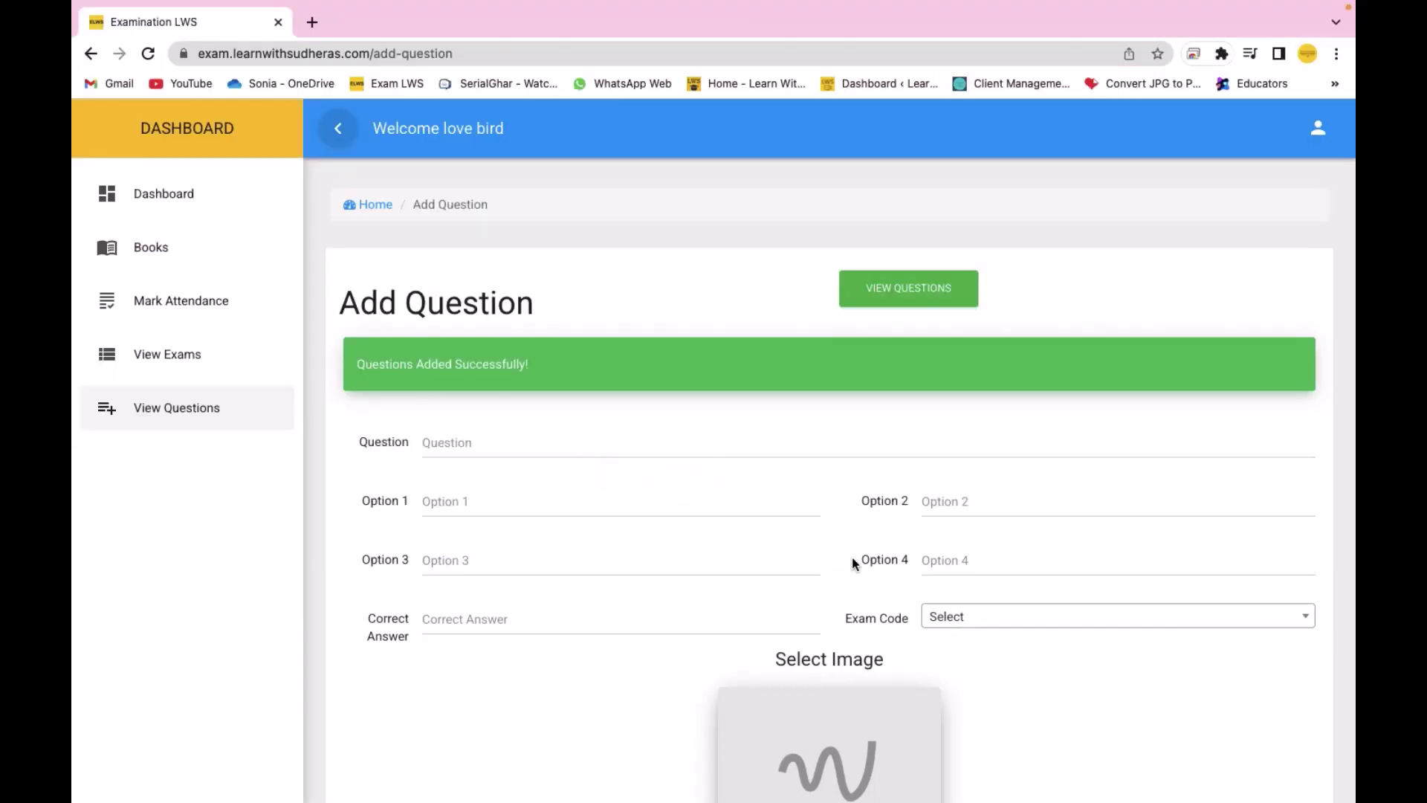
# Open the saved free-time question for editing, check its fields and attached file, resubmit it as is, and return to the question list
pyautogui.scroll(-4, 869, 636)
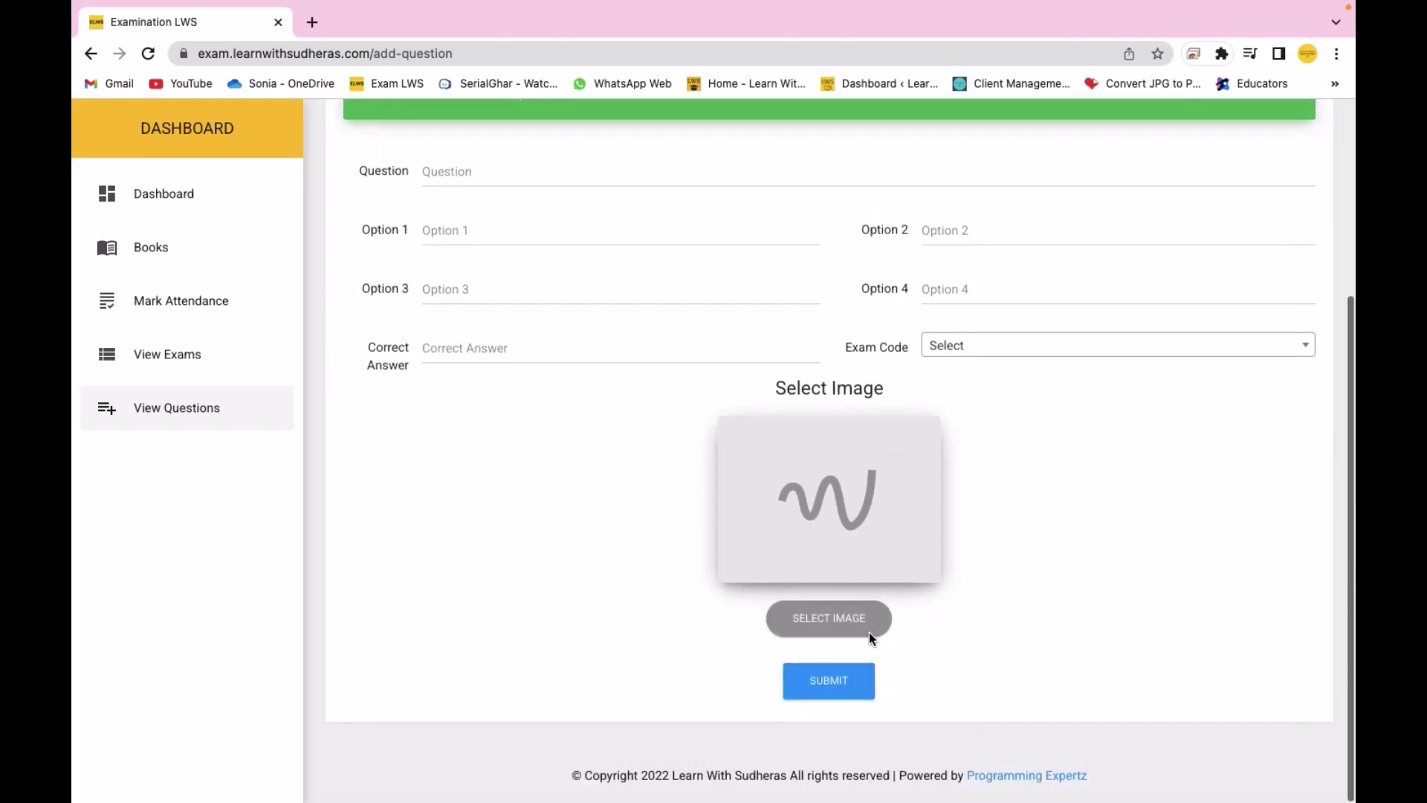
pyautogui.scroll(2, 871, 639)
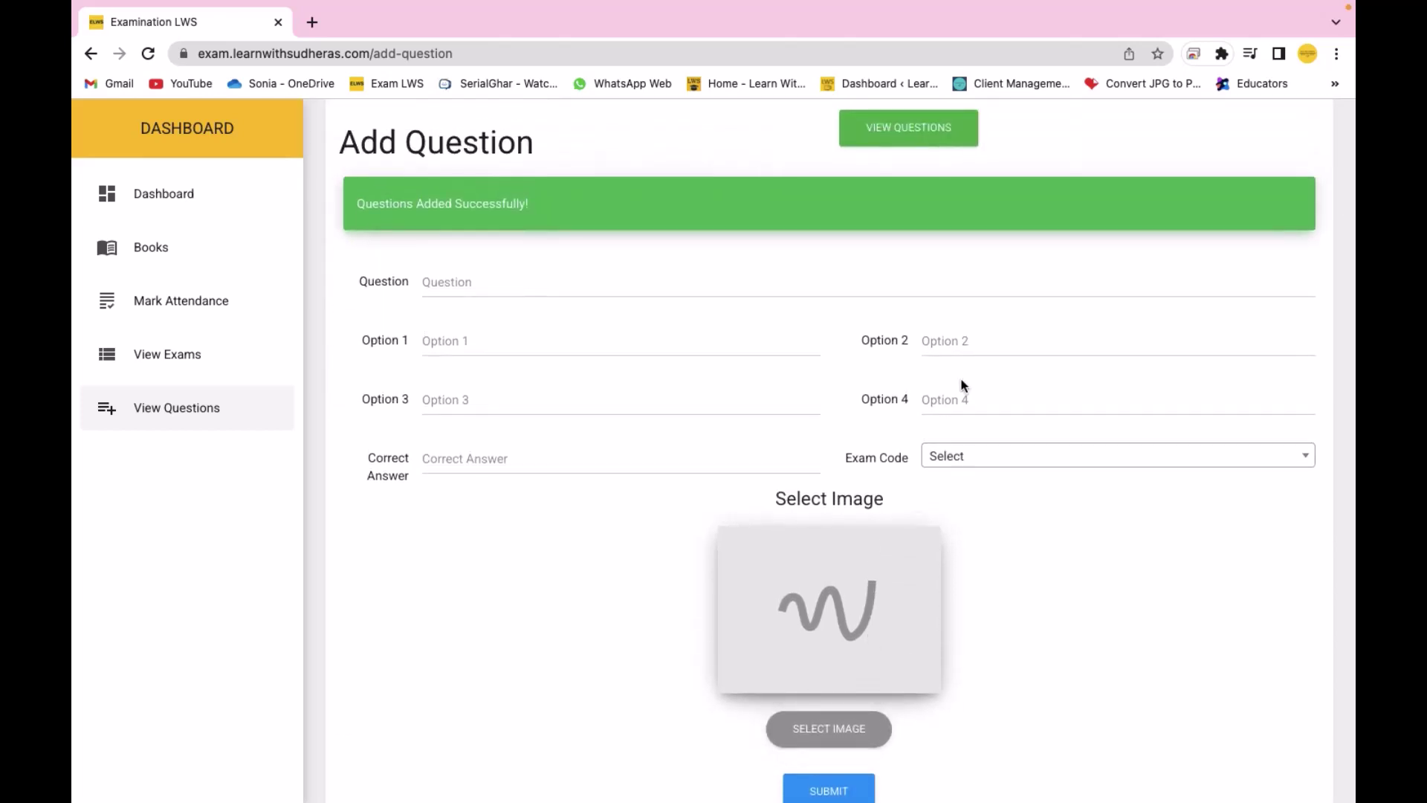
pyautogui.click(947, 141)
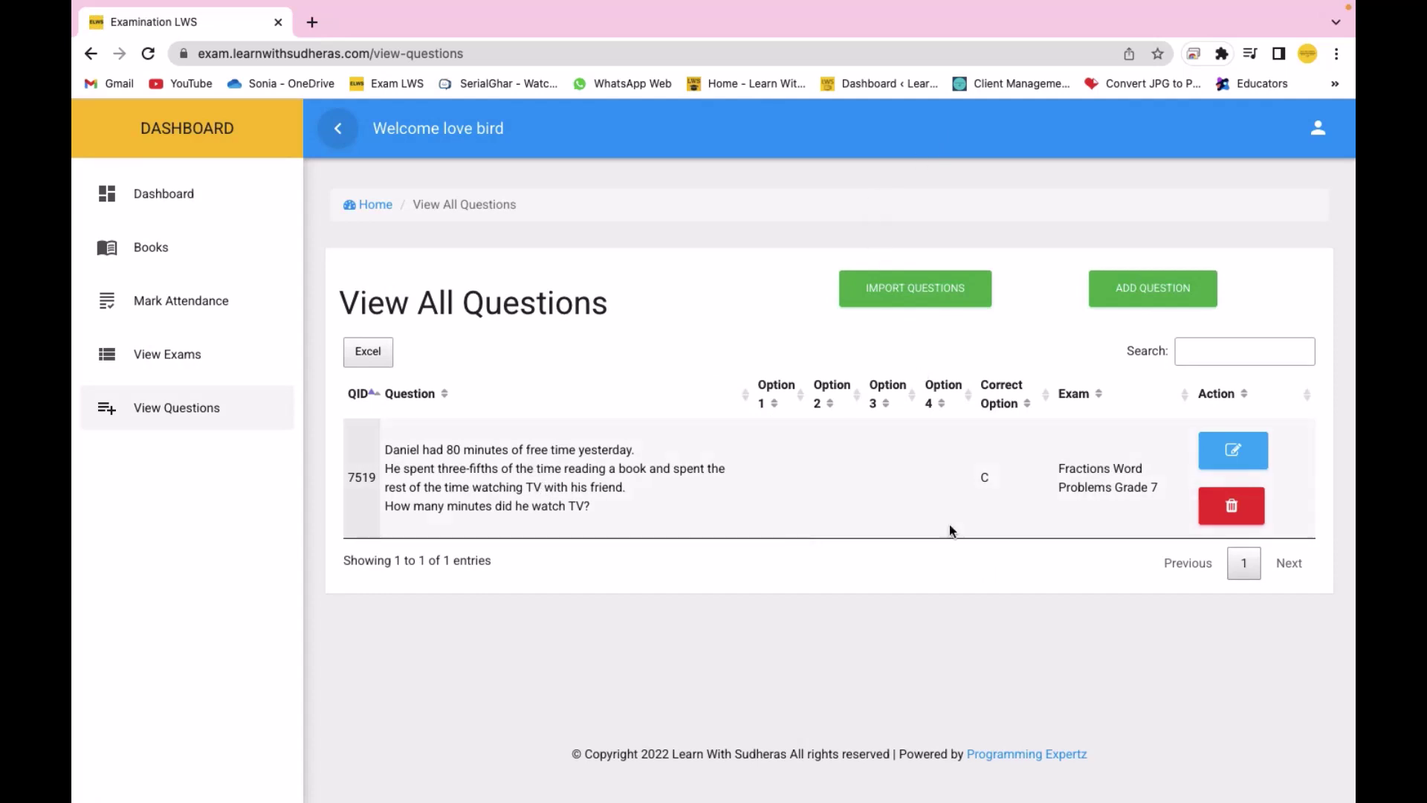
pyautogui.click(1242, 468)
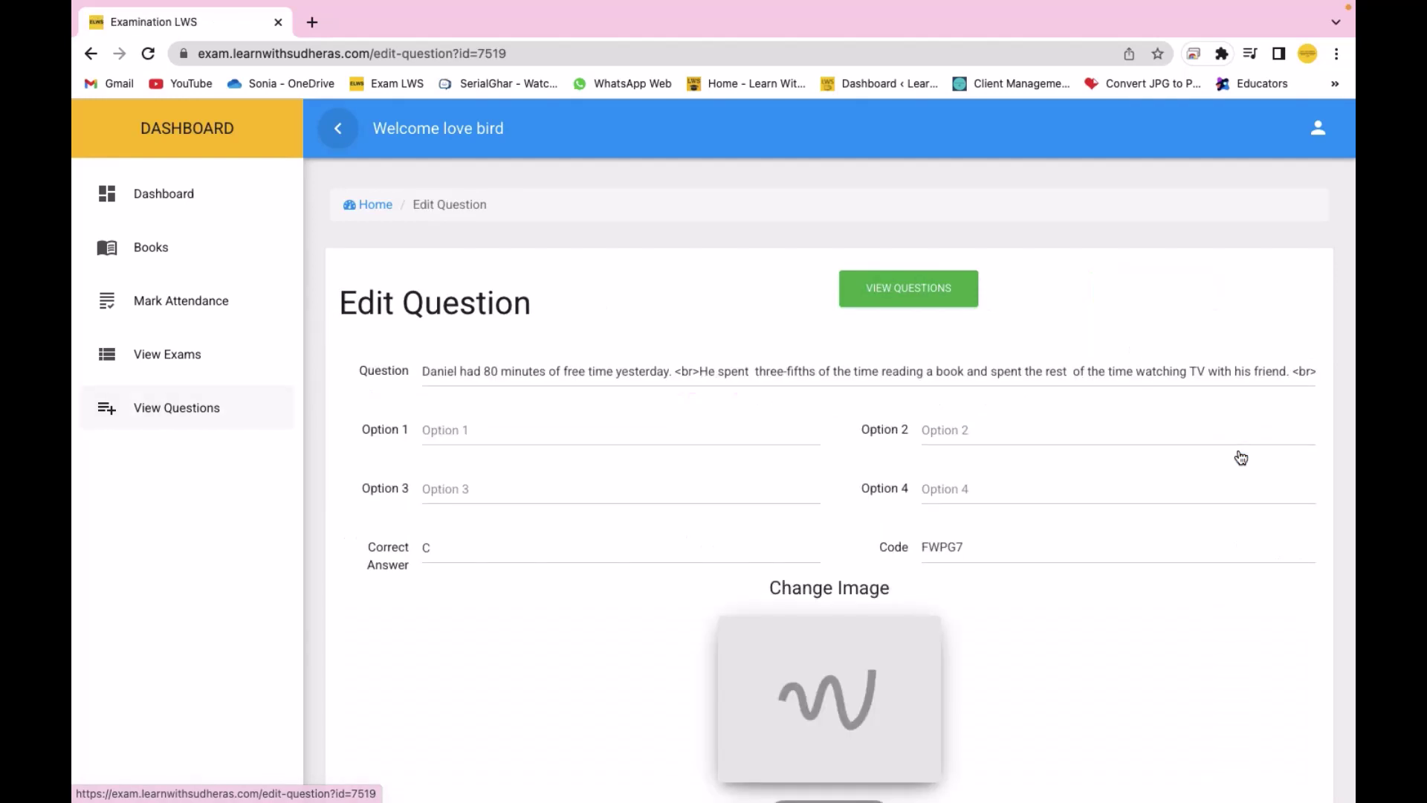
pyautogui.scroll(-1, 1050, 444)
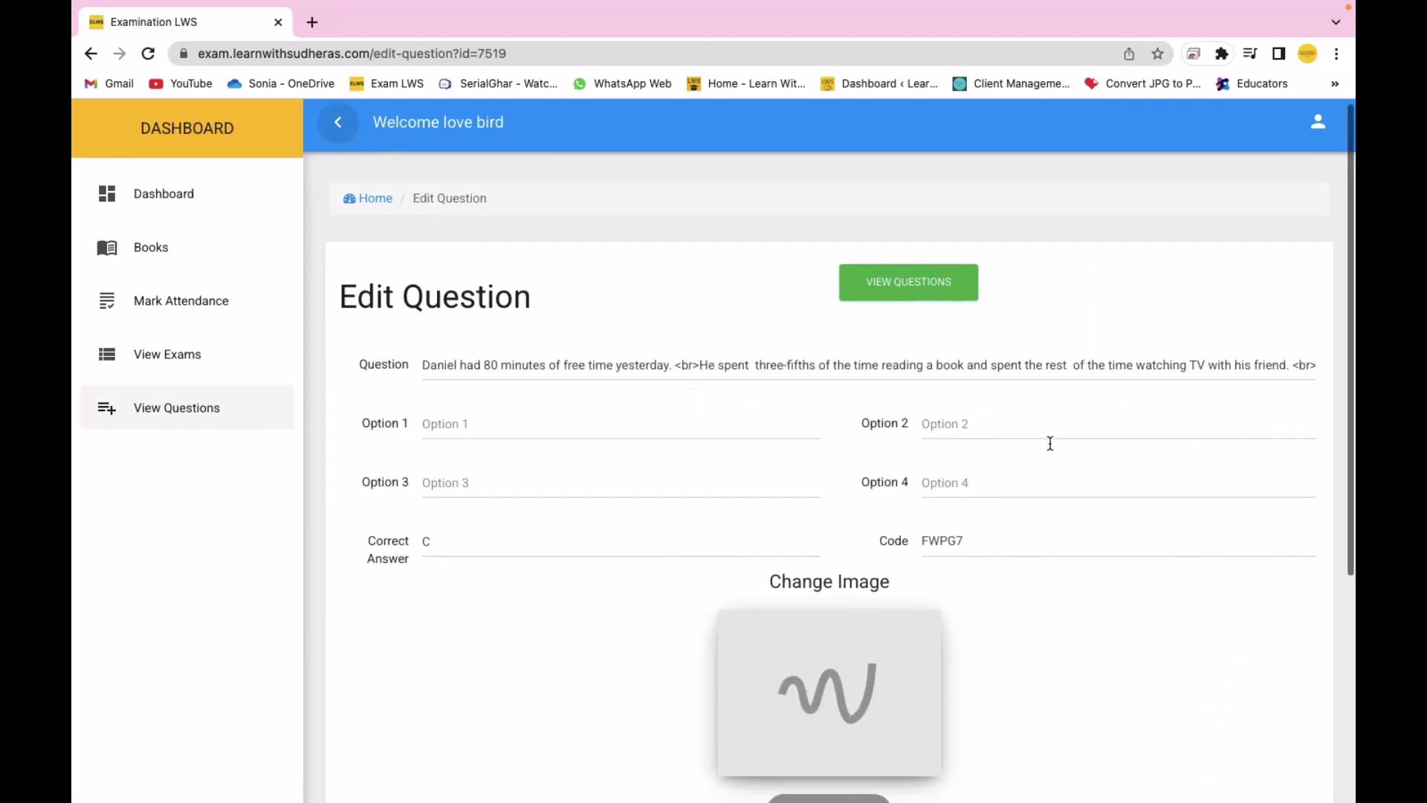
pyautogui.scroll(-5, 1050, 444)
pyautogui.scroll(5, 935, 250)
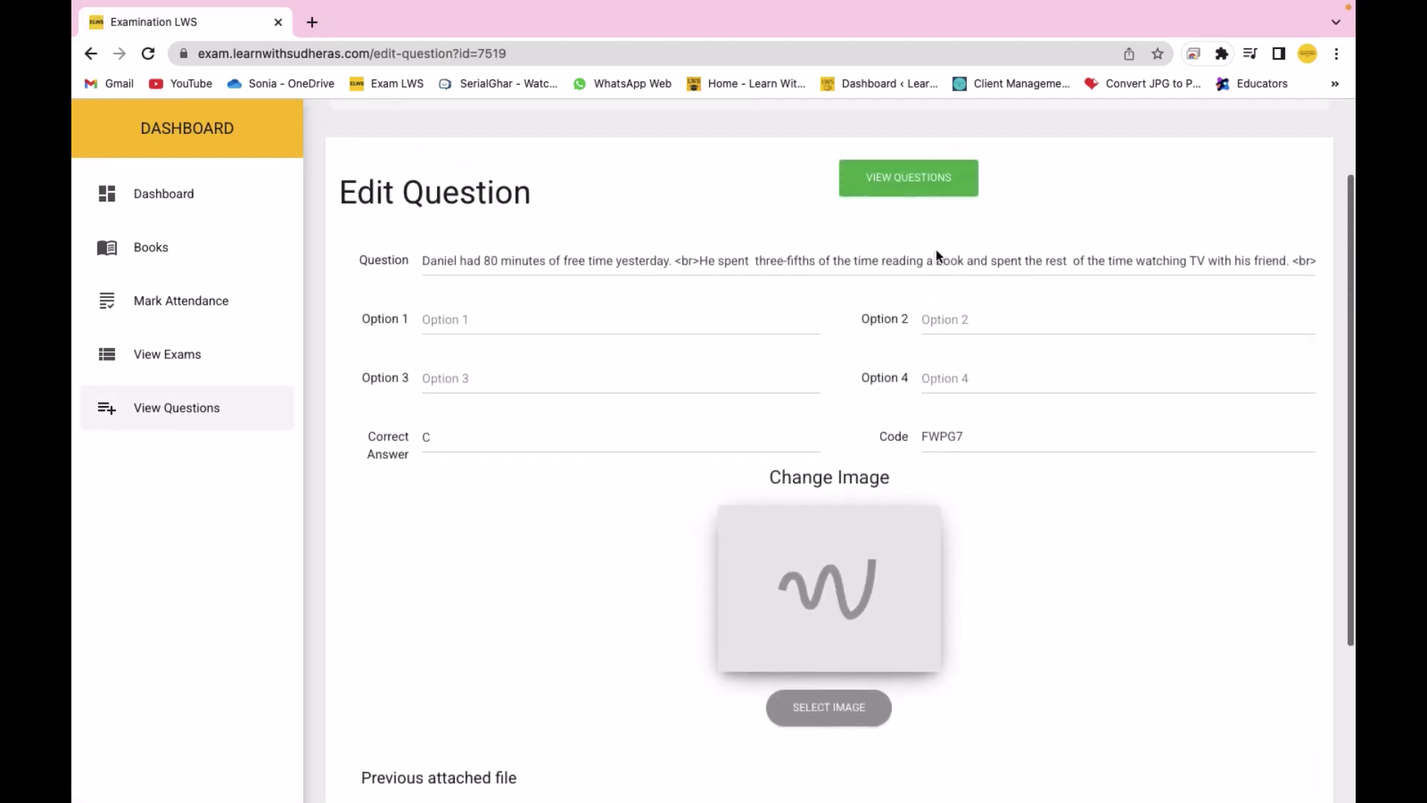
pyautogui.hscroll(2, 922, 280)
pyautogui.scroll(-5, 923, 287)
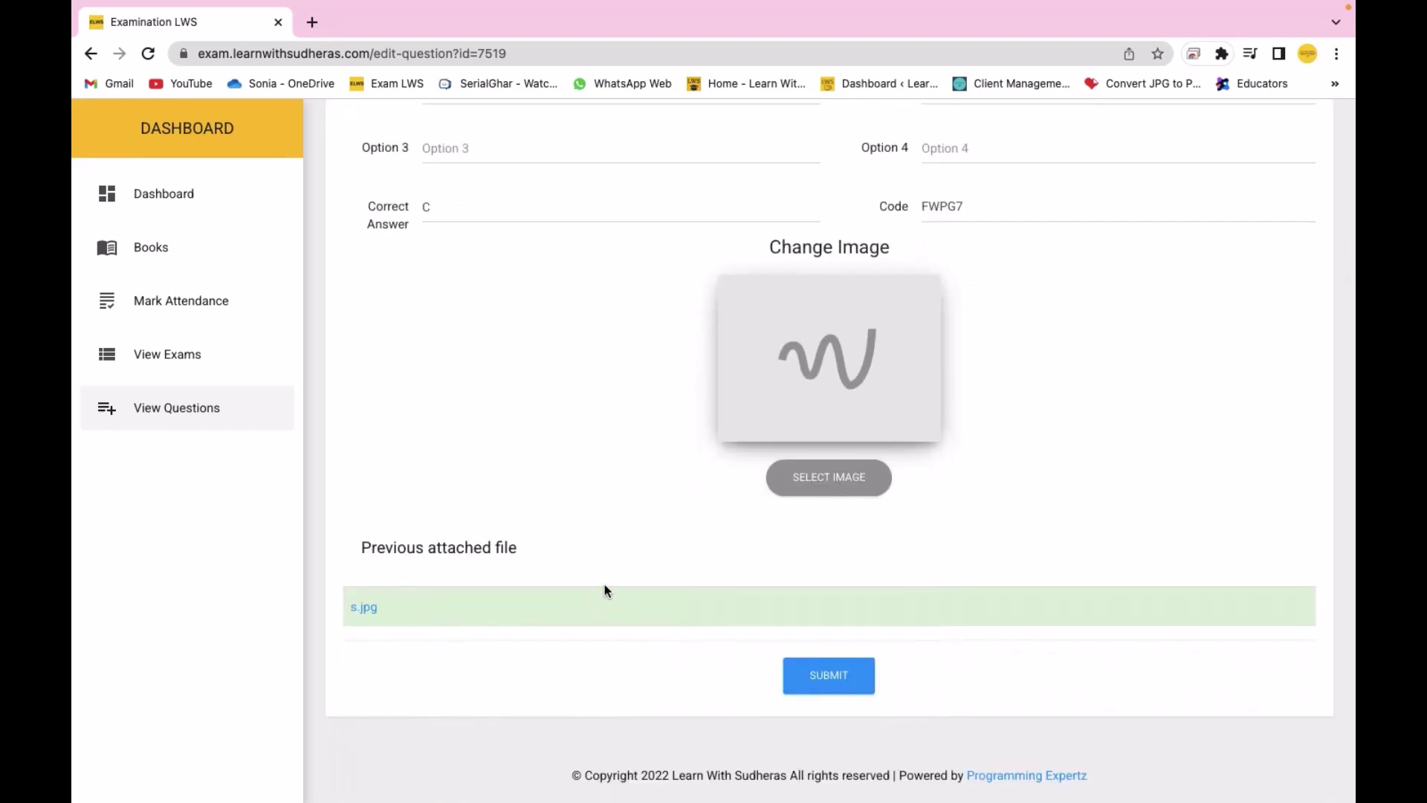
pyautogui.click(855, 676)
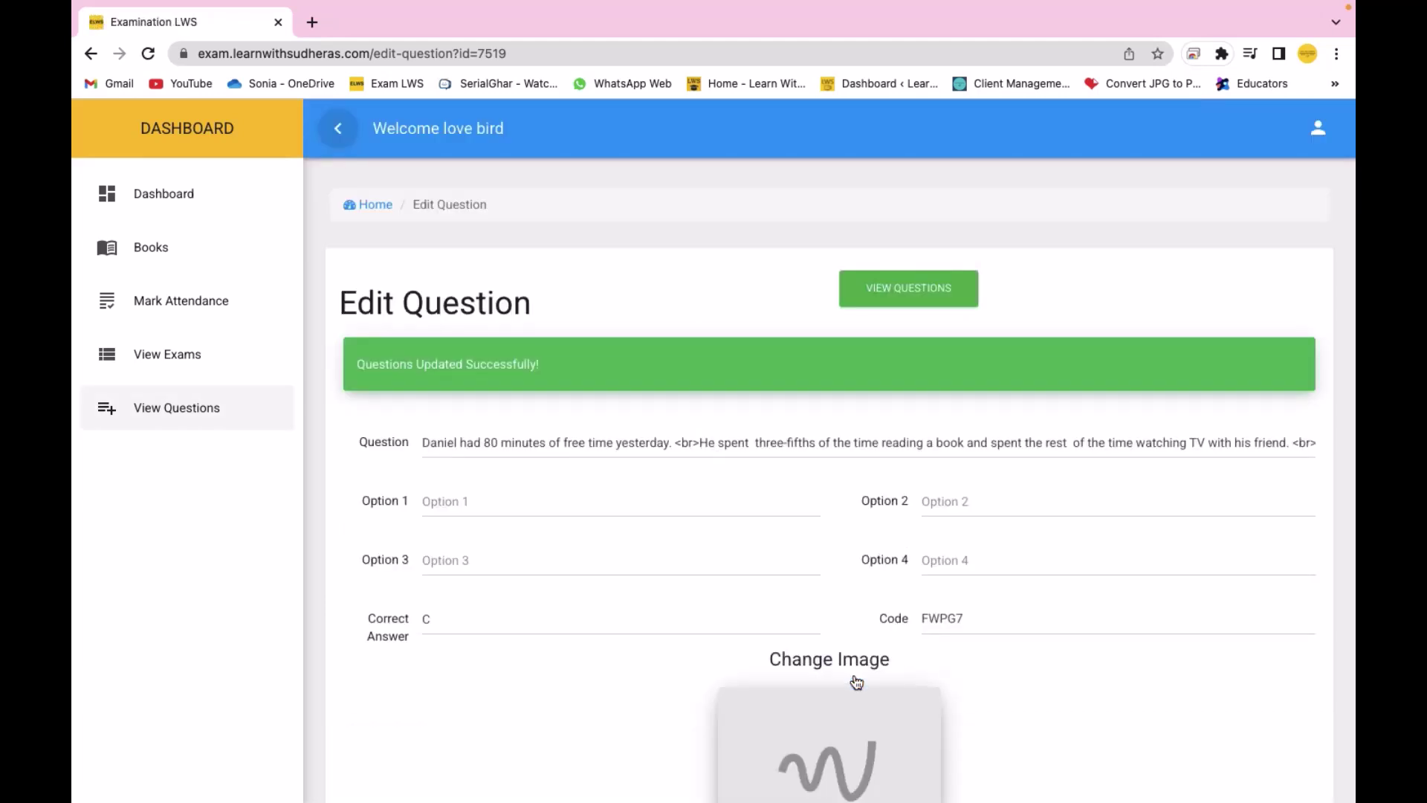
pyautogui.scroll(-5, 856, 682)
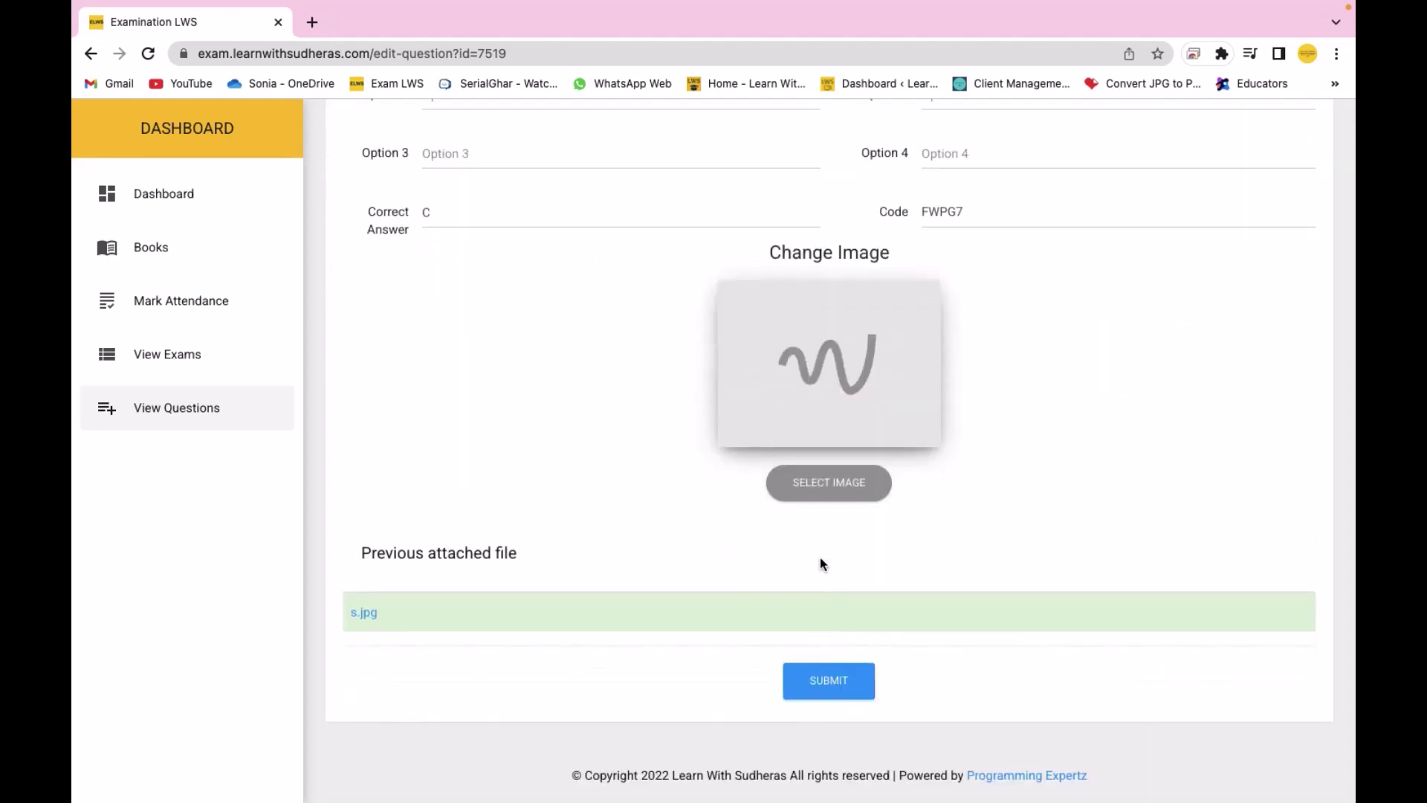
pyautogui.click(823, 691)
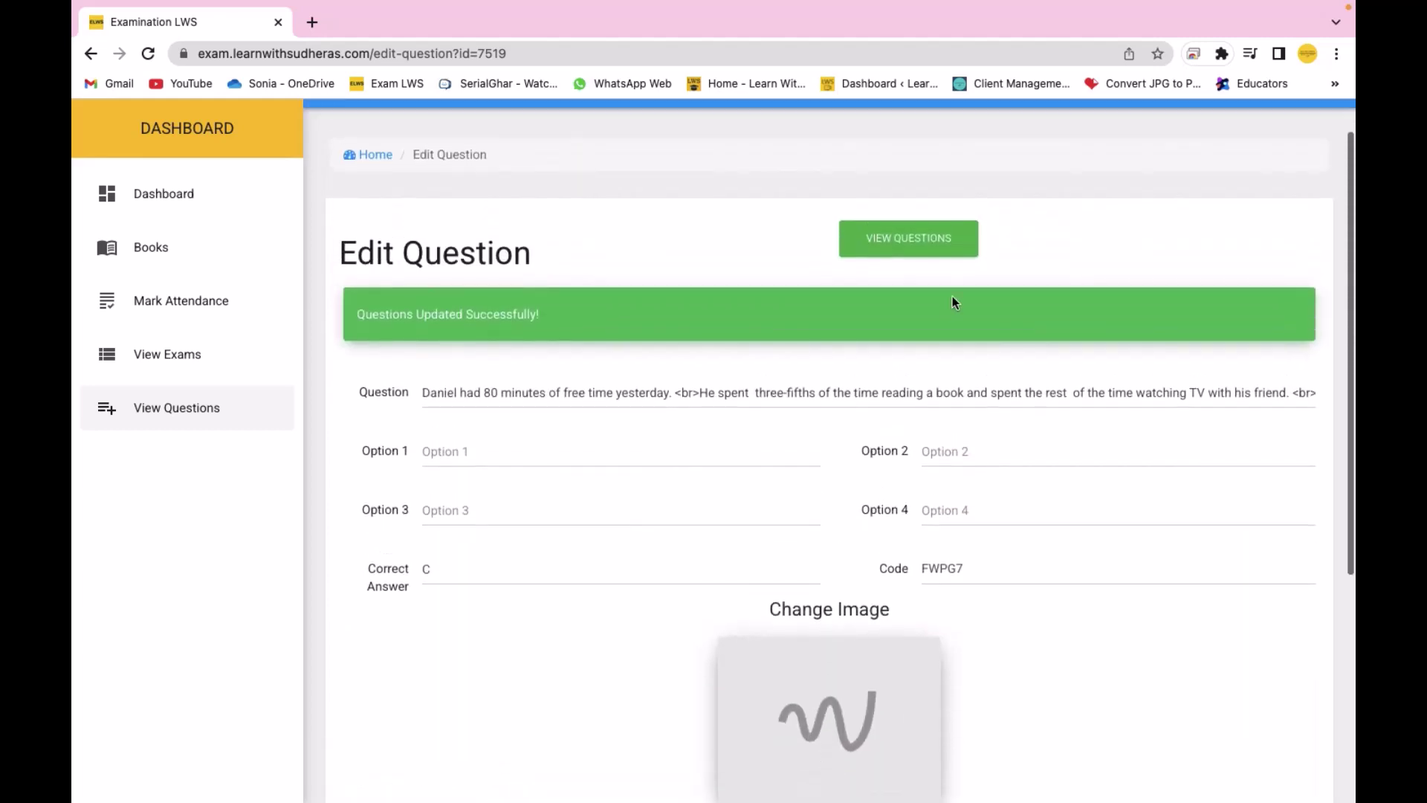
pyautogui.click(954, 258)
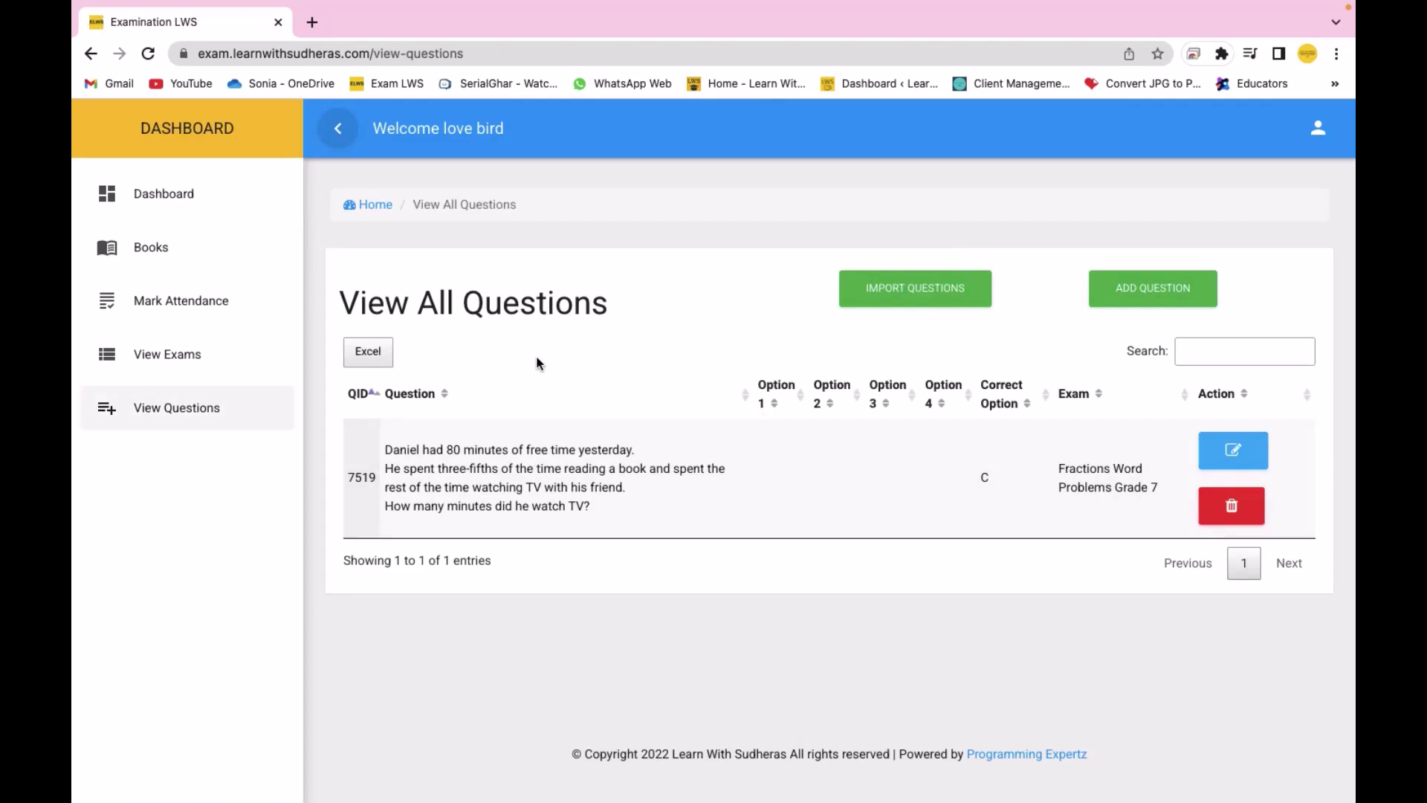
# Generate the printable worksheet for the Fractions Word Problems Grade 7 exam from the exam list and look through its page
pyautogui.click(186, 357)
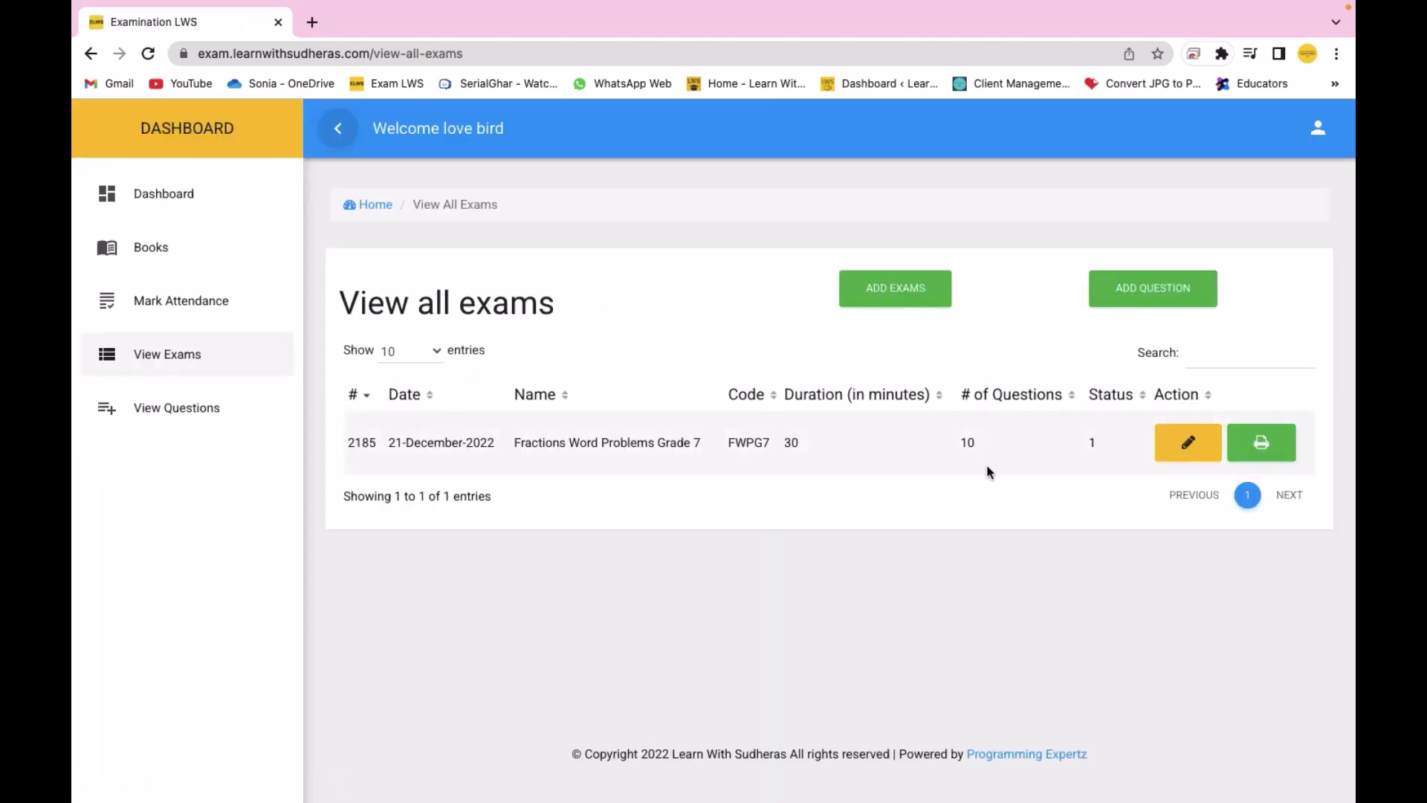
pyautogui.click(1279, 445)
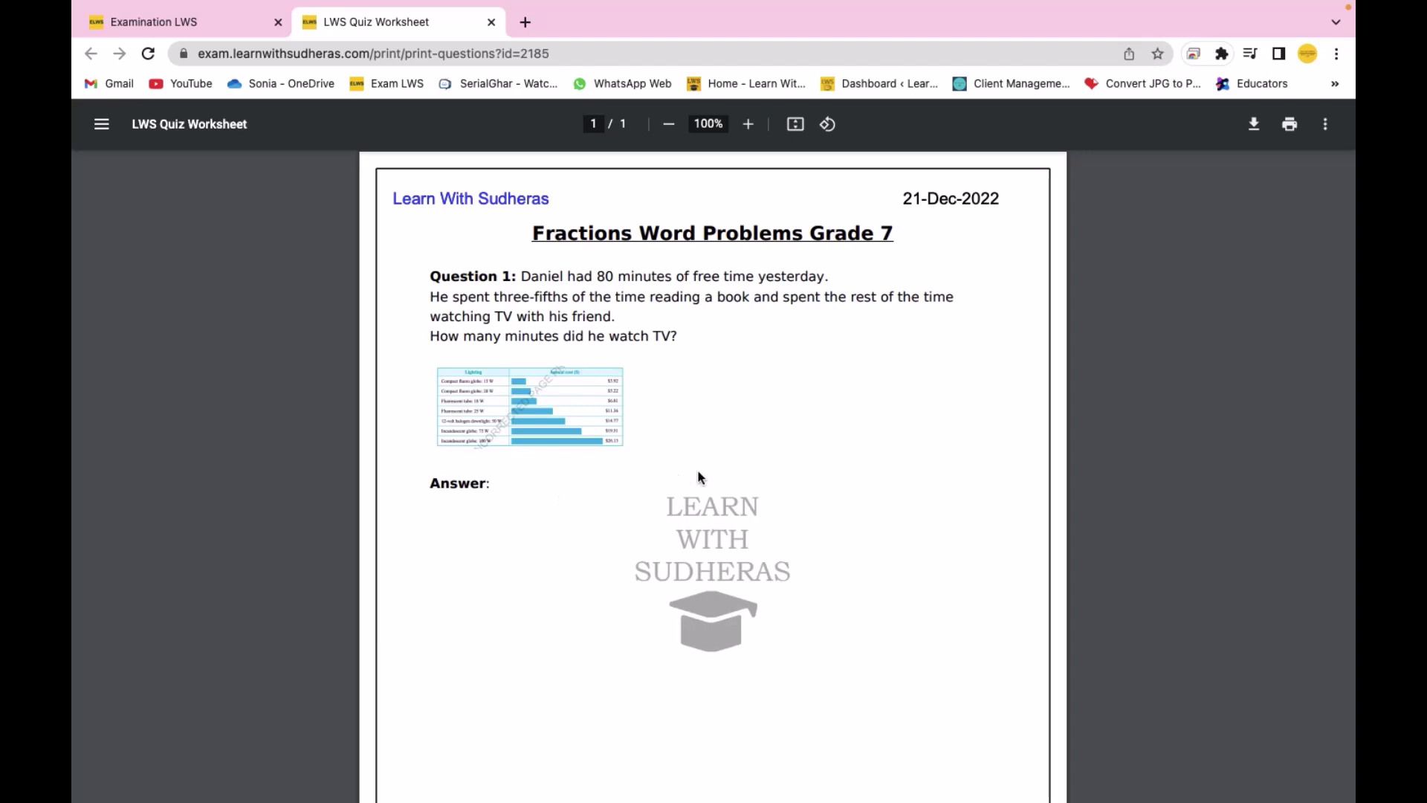
pyautogui.scroll(-5, 765, 402)
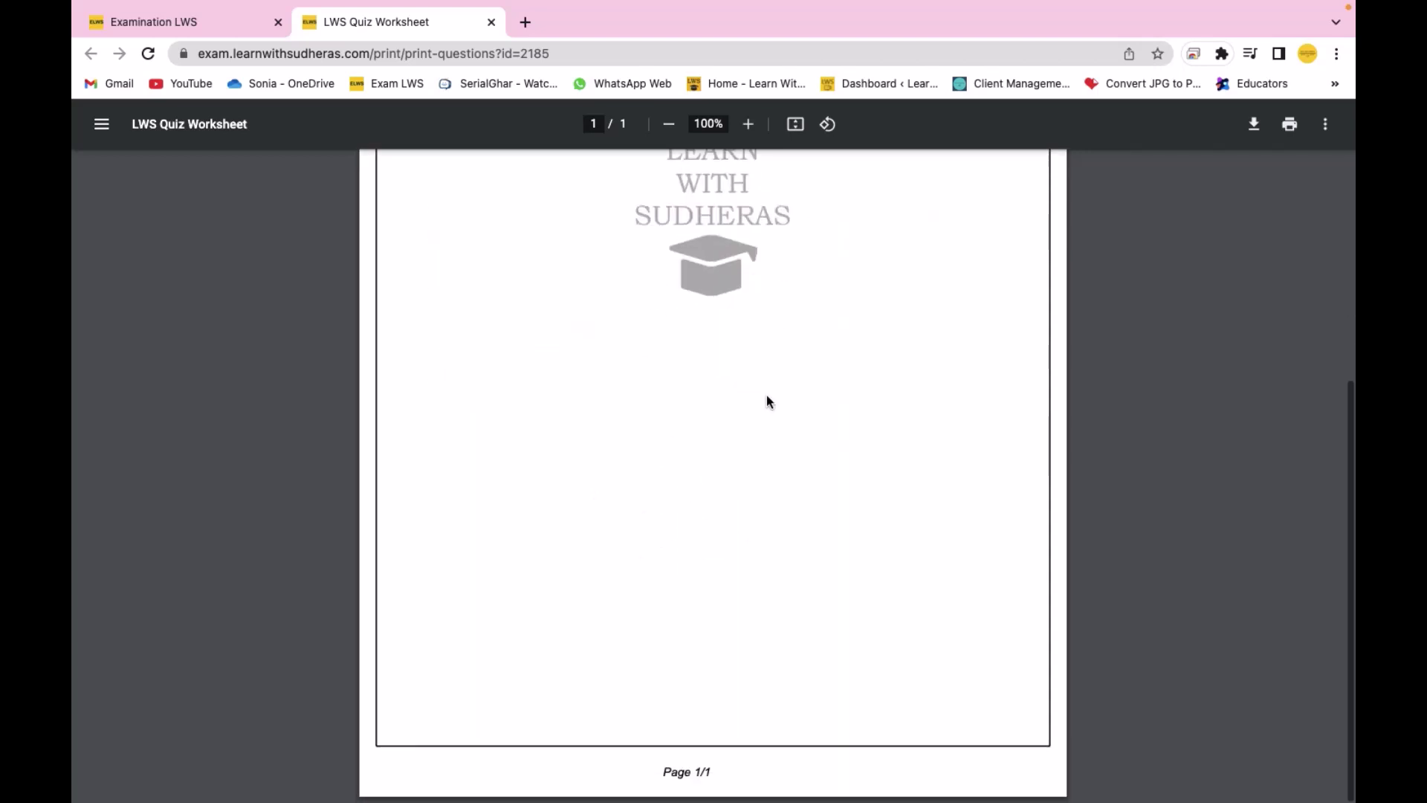
pyautogui.scroll(5, 767, 399)
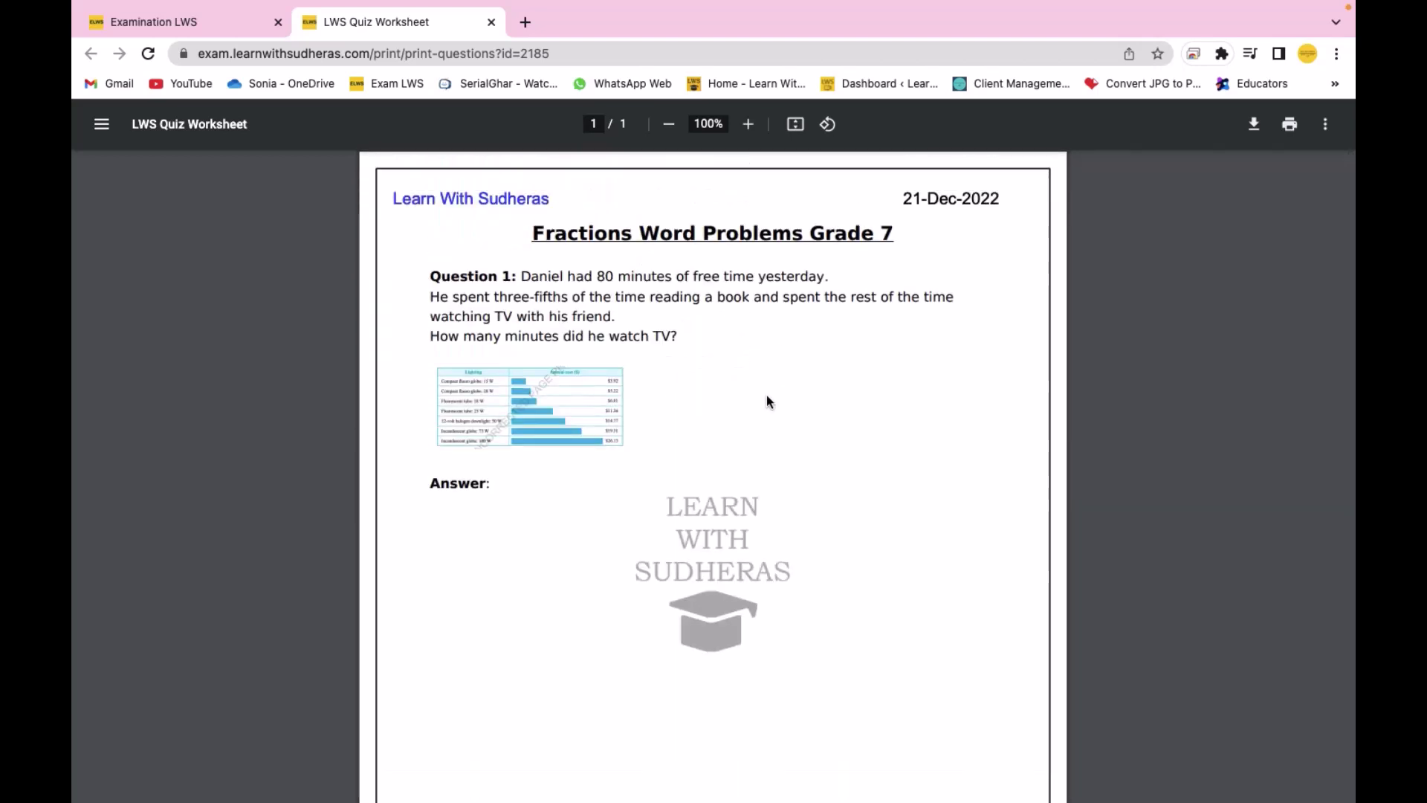